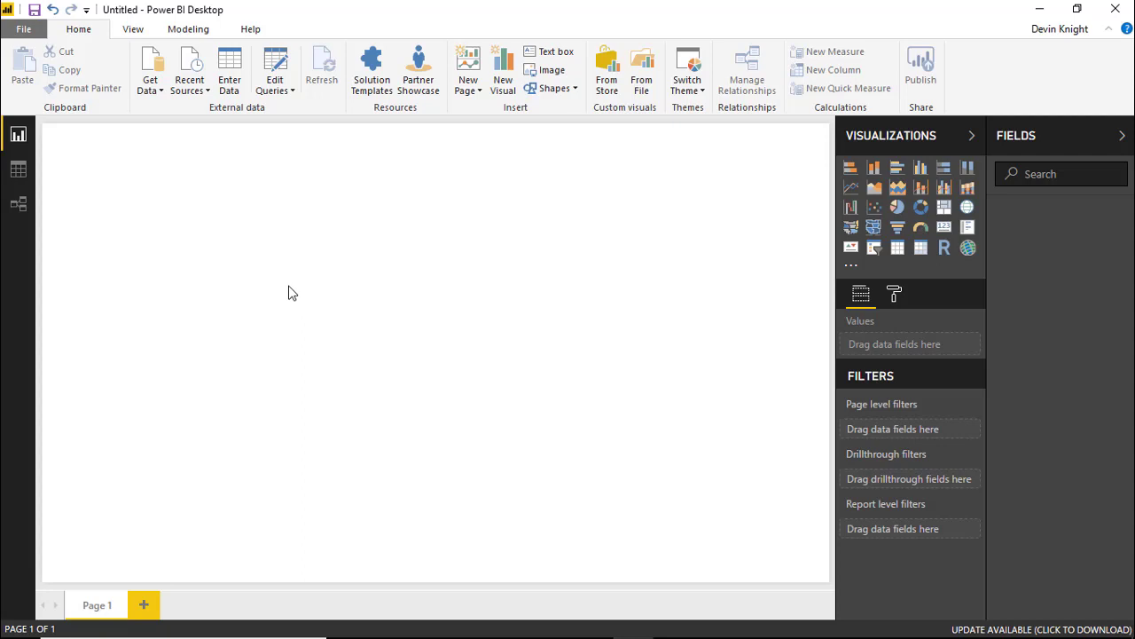
- Open Survey Questions.xlsx as an Excel source and tick the Questions table in Navigator
{"action": "left_click", "coordinate": [160, 94]}
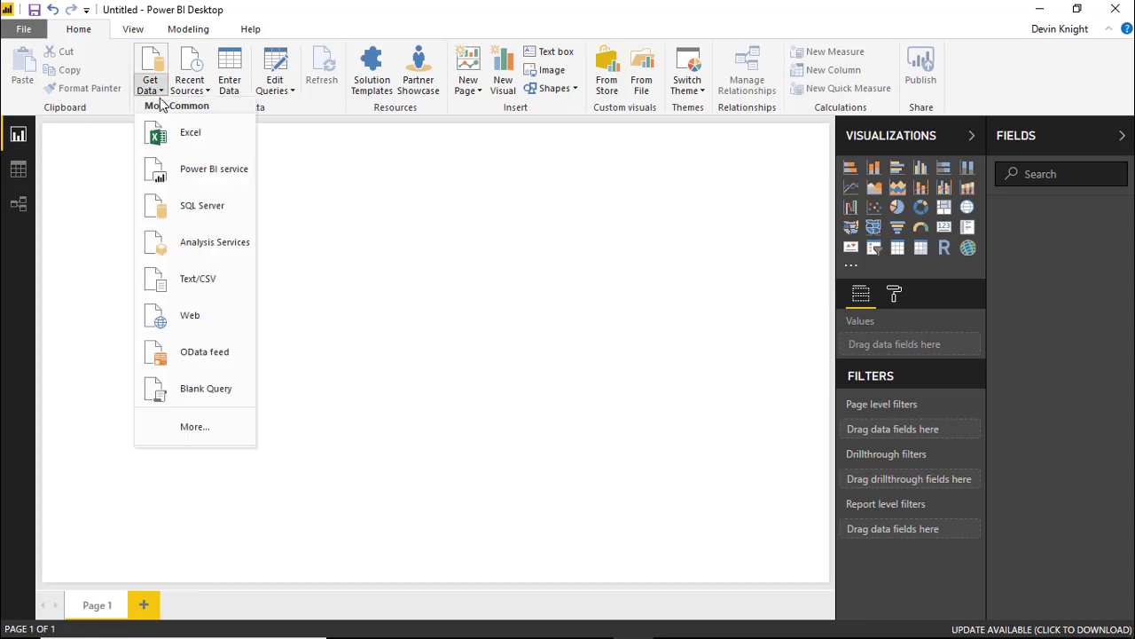
{"action": "left_click", "coordinate": [191, 143]}
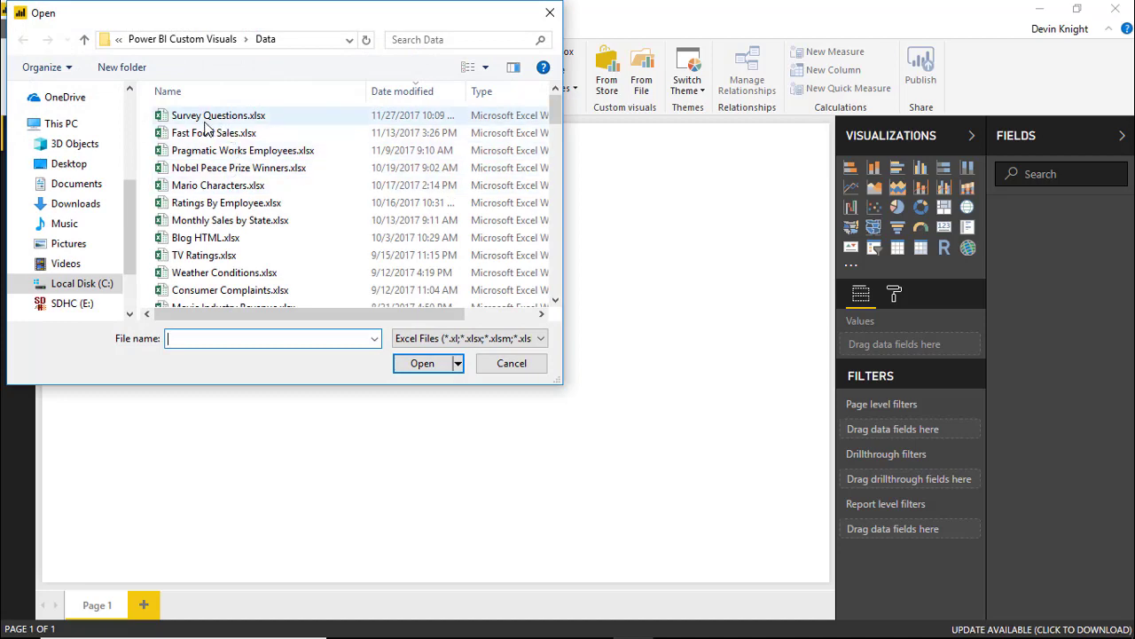
{"action": "left_click", "coordinate": [205, 118]}
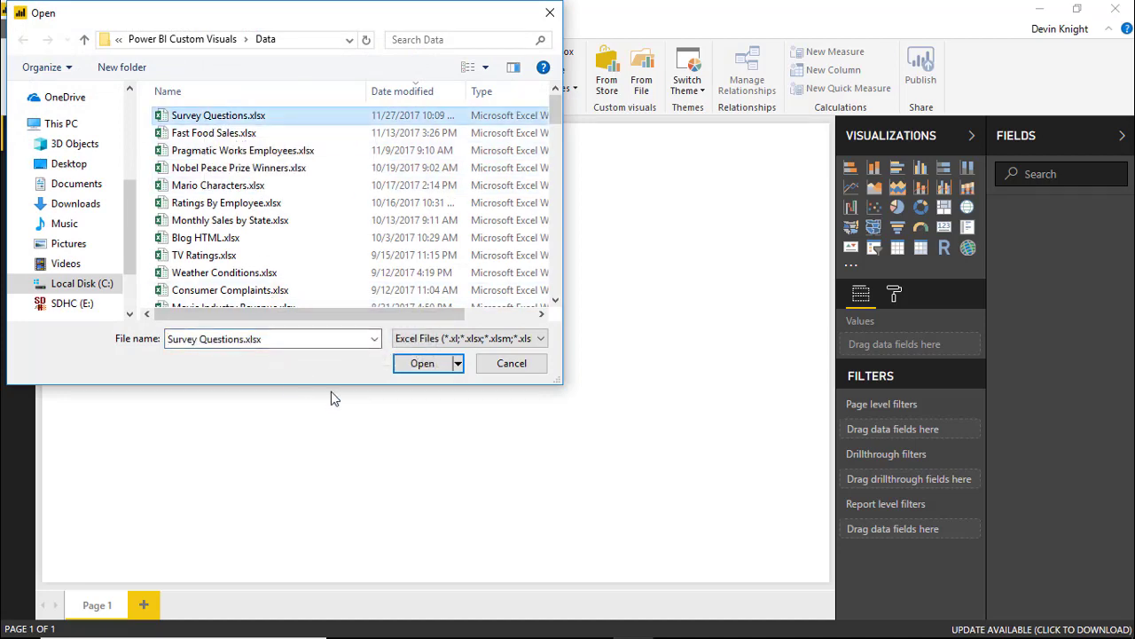
{"action": "left_click", "coordinate": [420, 368]}
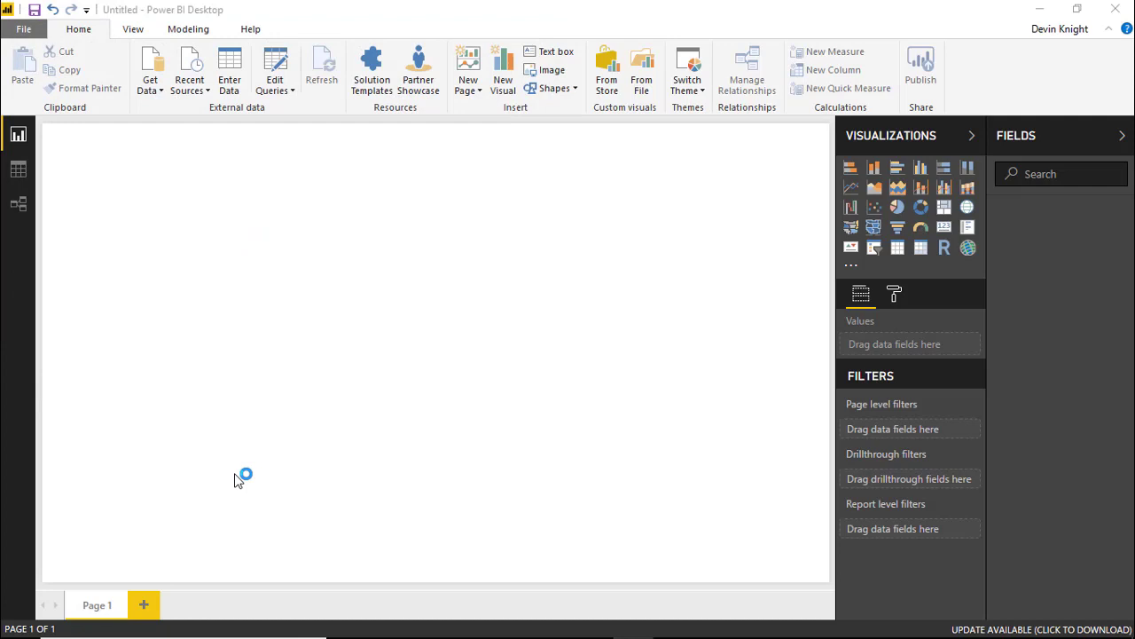
{"action": "left_click", "coordinate": [282, 168]}
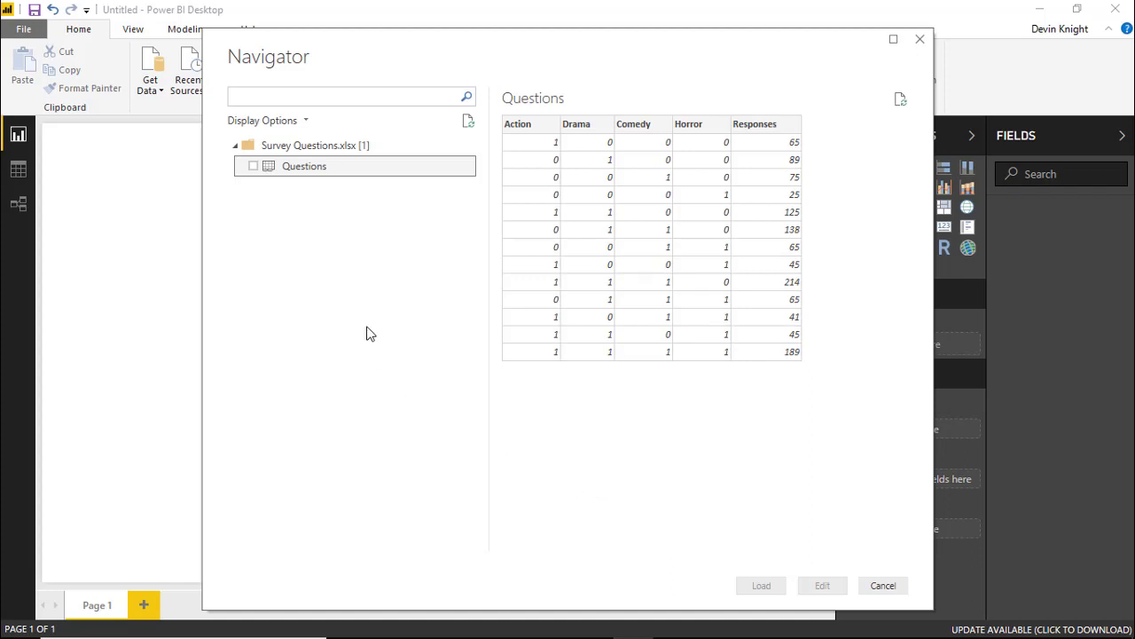
{"action": "left_click", "coordinate": [254, 166]}
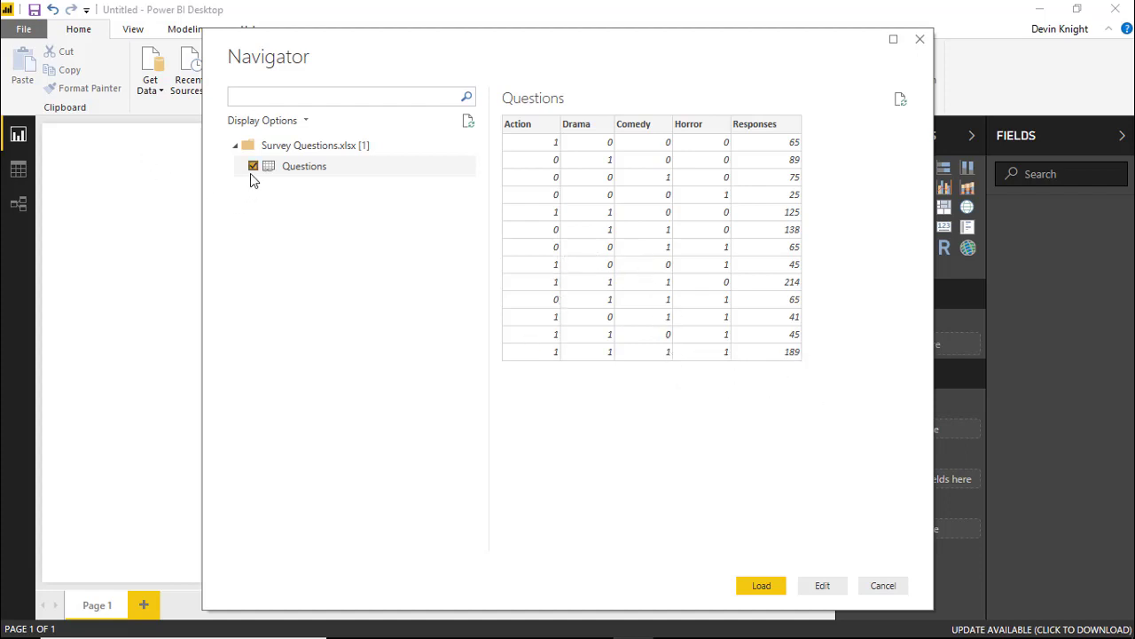
- Load the Questions table, then add 'Venn Diagram by MAQ Software' from the store via a 'venn' search
{"action": "left_click", "coordinate": [755, 587]}
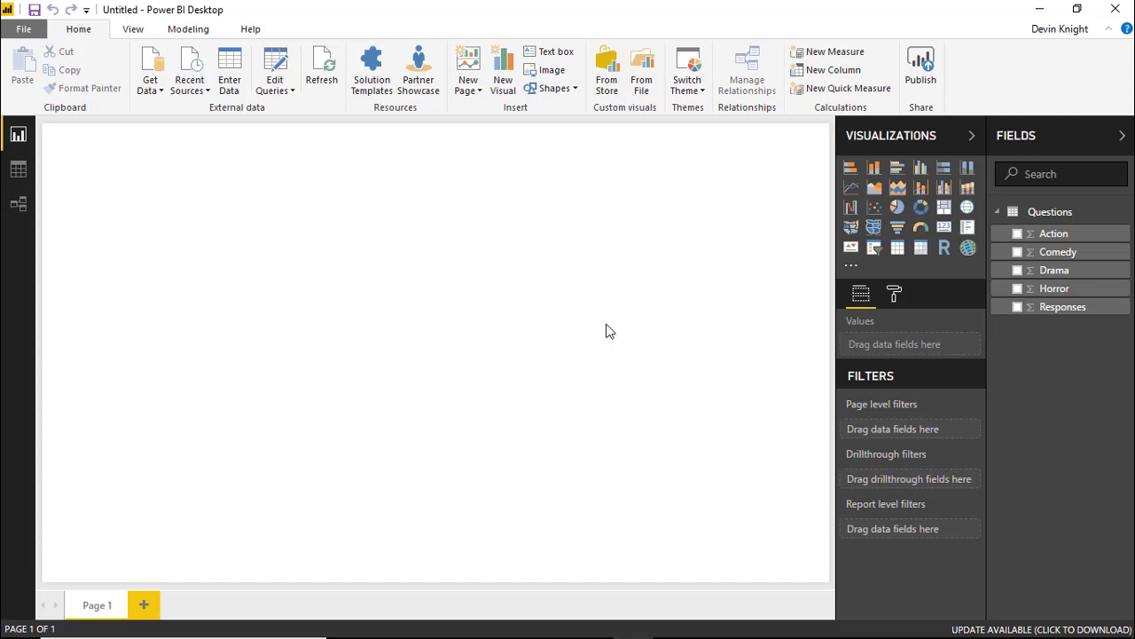
{"action": "left_click", "coordinate": [607, 87]}
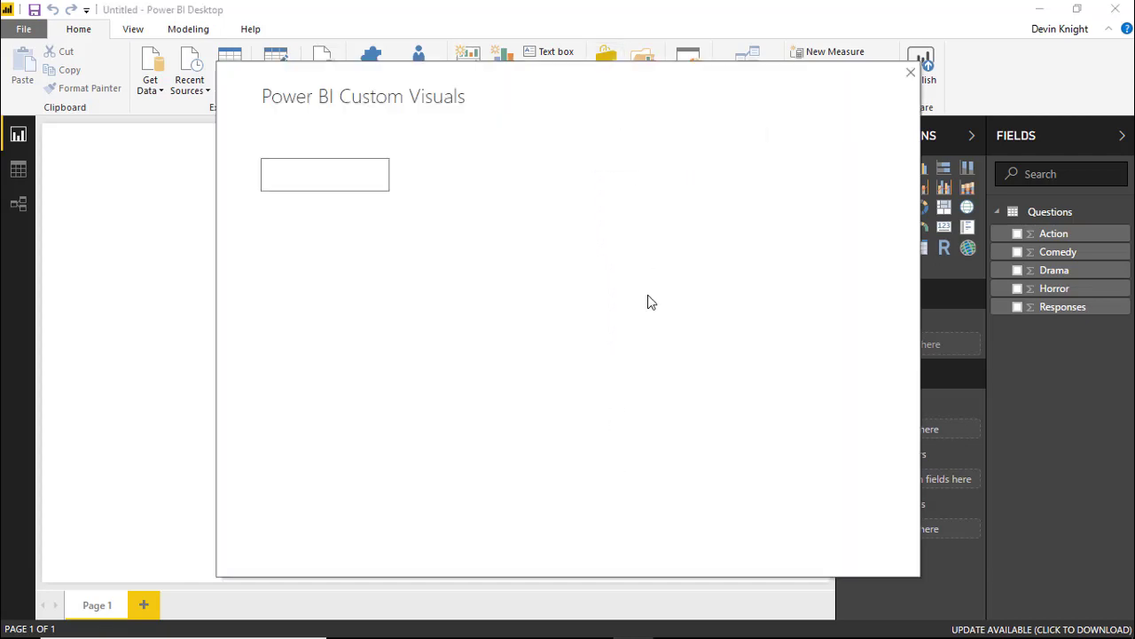
{"action": "left_click", "coordinate": [331, 174]}
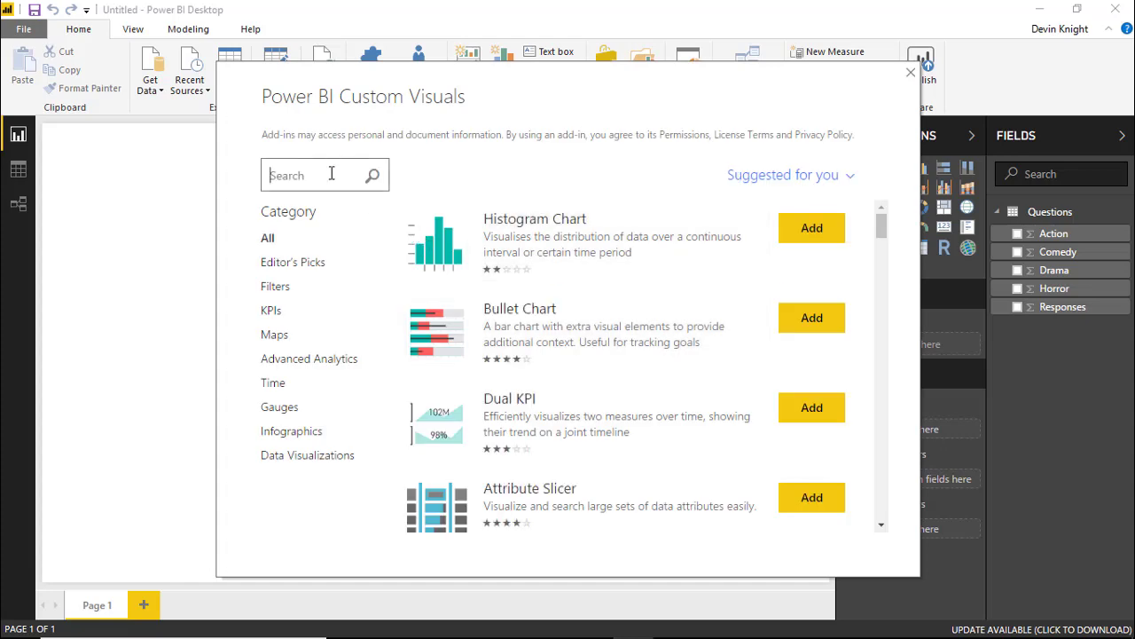
{"action": "type", "text": "venn"}
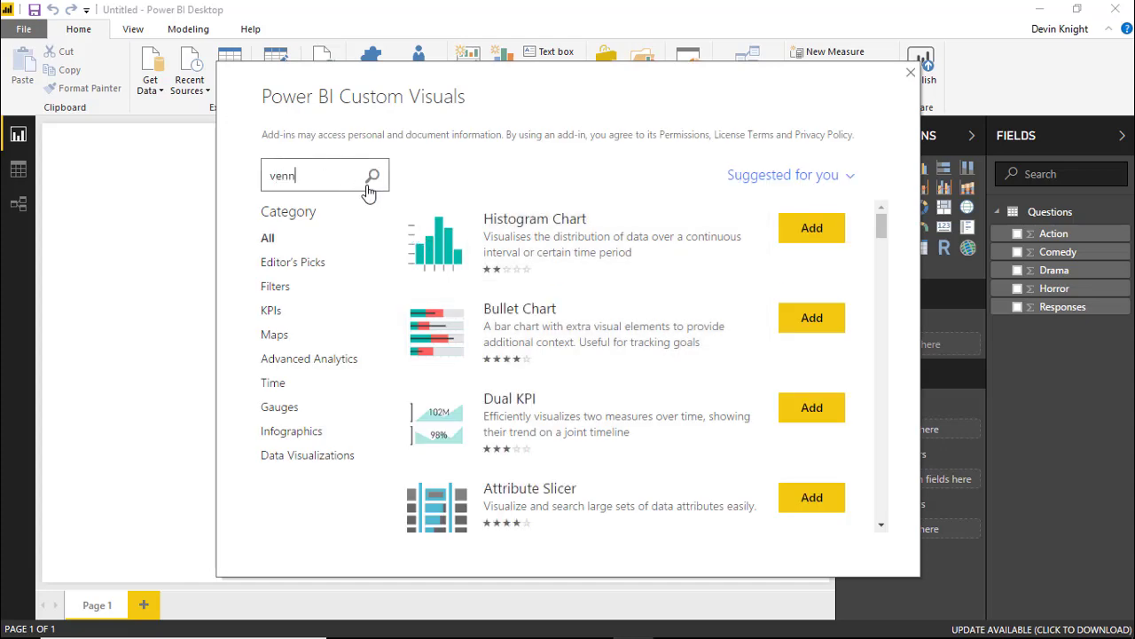
{"action": "left_click", "coordinate": [373, 178]}
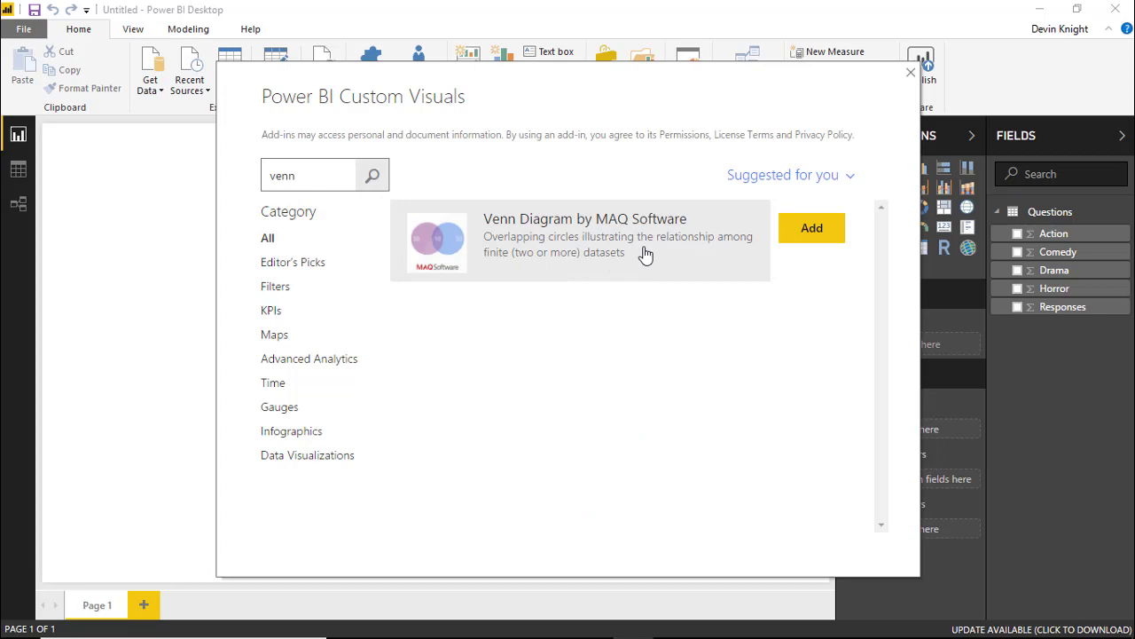
{"action": "left_click", "coordinate": [803, 232]}
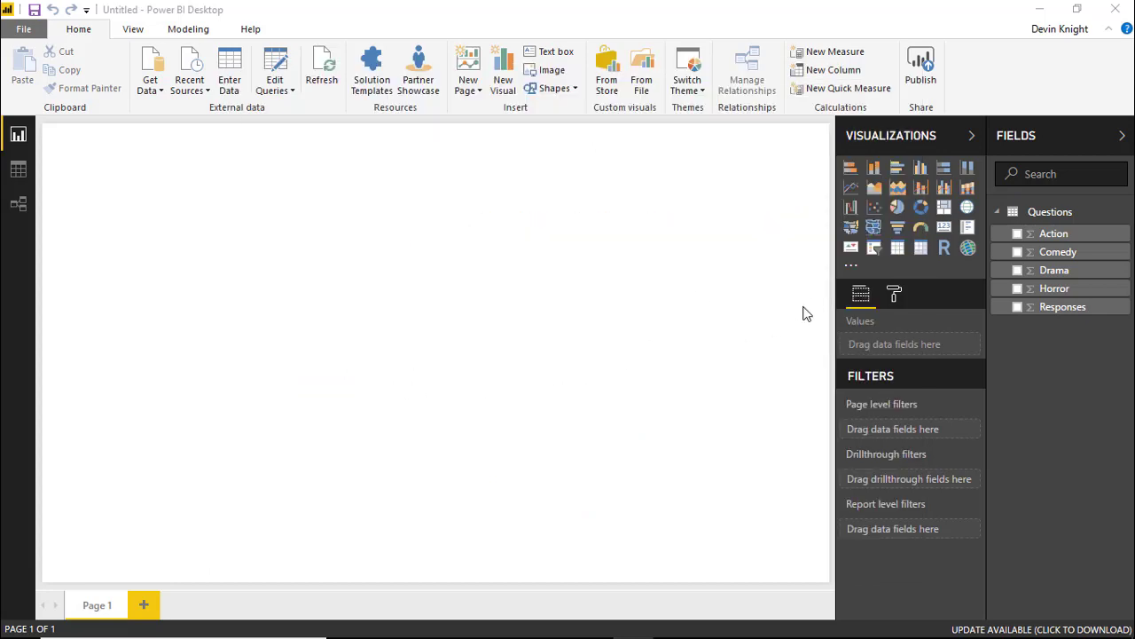
{"action": "left_click", "coordinate": [710, 355]}
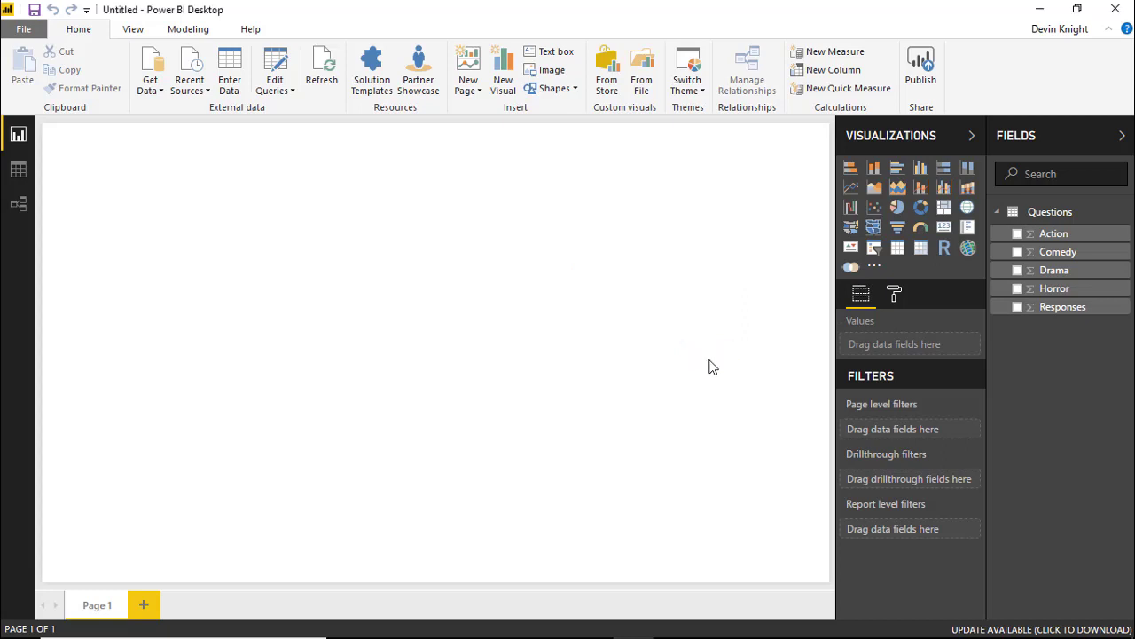
- Place a Venn Diagram visual on Page 1 and enlarge it
{"action": "left_click", "coordinate": [851, 266]}
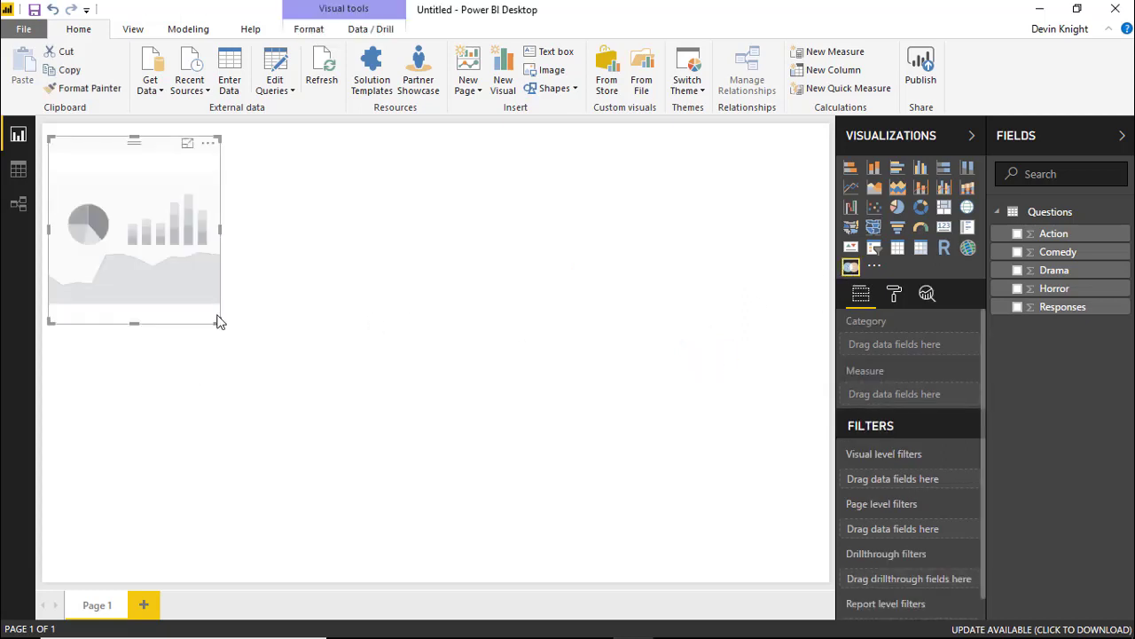
{"action": "left_click_drag", "start_coordinate": [219, 322], "coordinate": [536, 563]}
{"action": "left_click", "coordinate": [674, 514]}
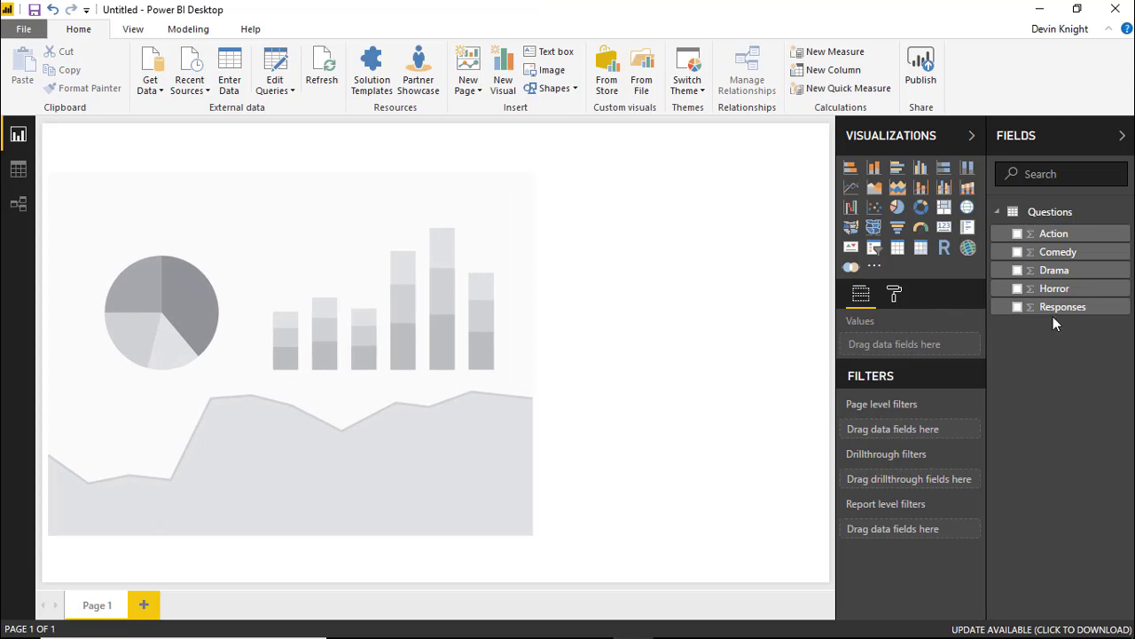
{"action": "left_click", "coordinate": [391, 279]}
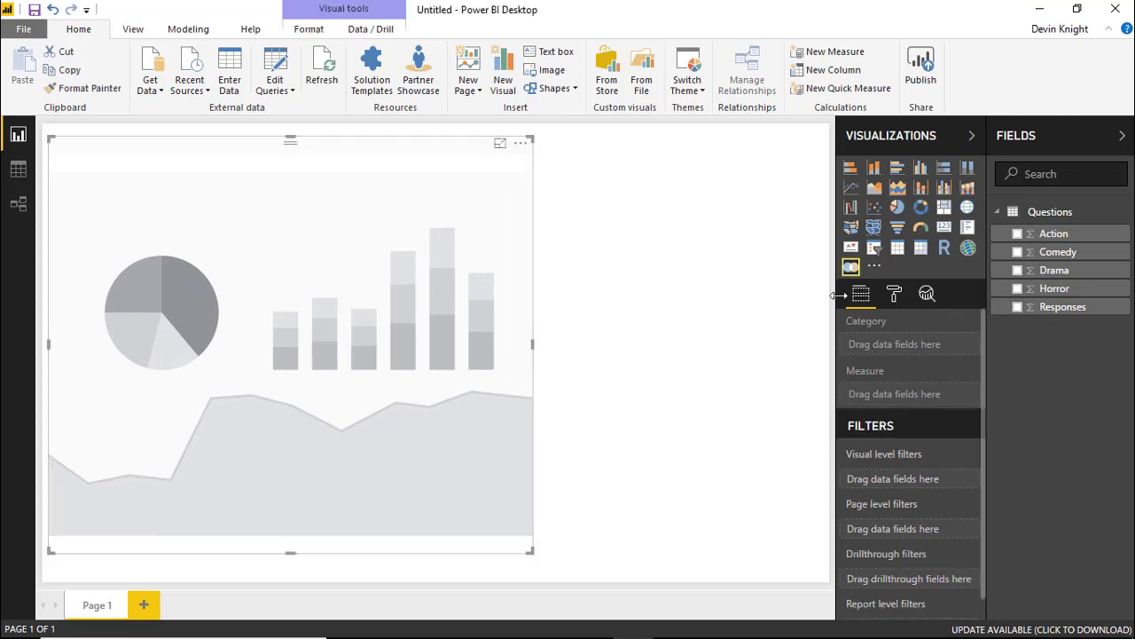
- Use Responses as the measure and add Action, Comedy, Drama and Horror as categories
{"action": "left_click_drag", "start_coordinate": [1059, 307], "coordinate": [936, 404]}
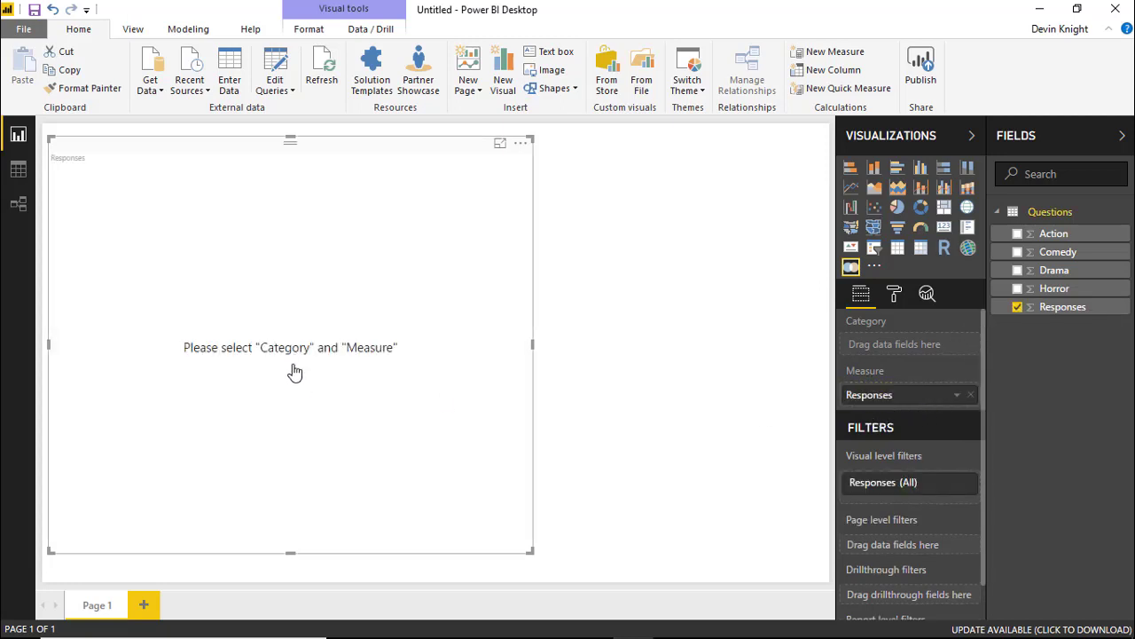
{"action": "left_click", "coordinate": [1015, 233]}
{"action": "left_click", "coordinate": [1017, 234]}
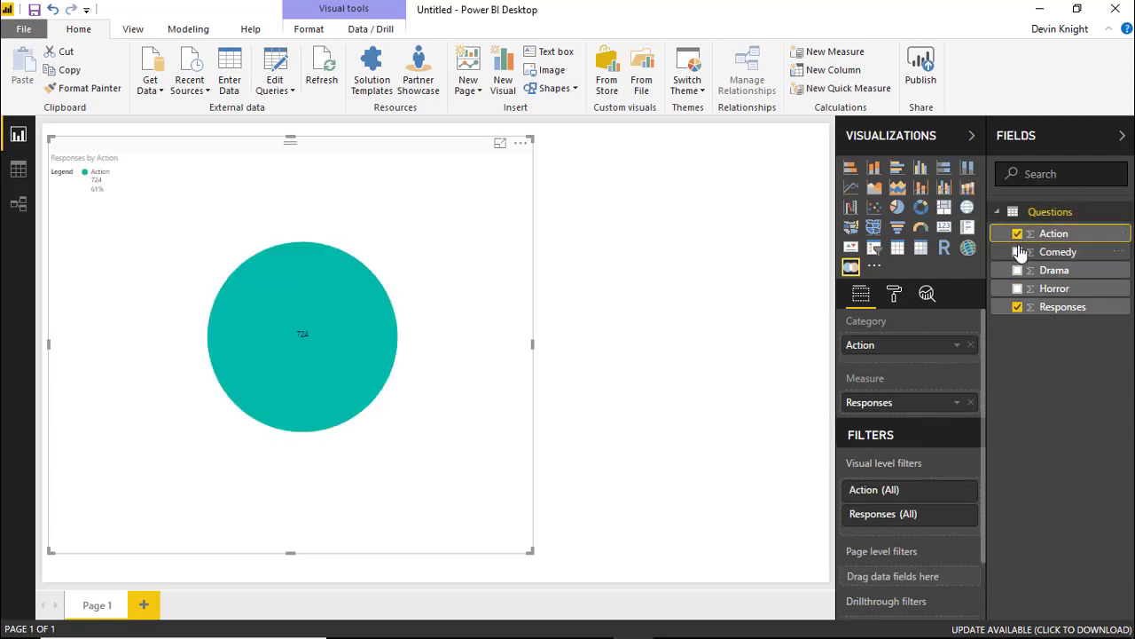
{"action": "left_click", "coordinate": [1018, 253]}
{"action": "left_click", "coordinate": [1018, 270]}
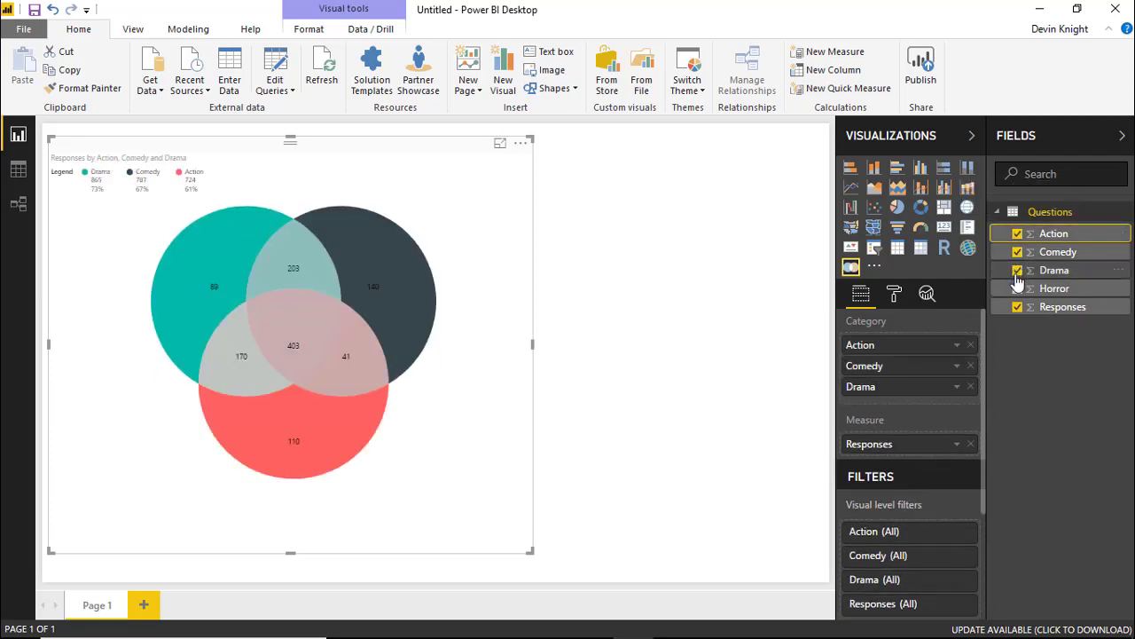
{"action": "left_click", "coordinate": [1017, 289]}
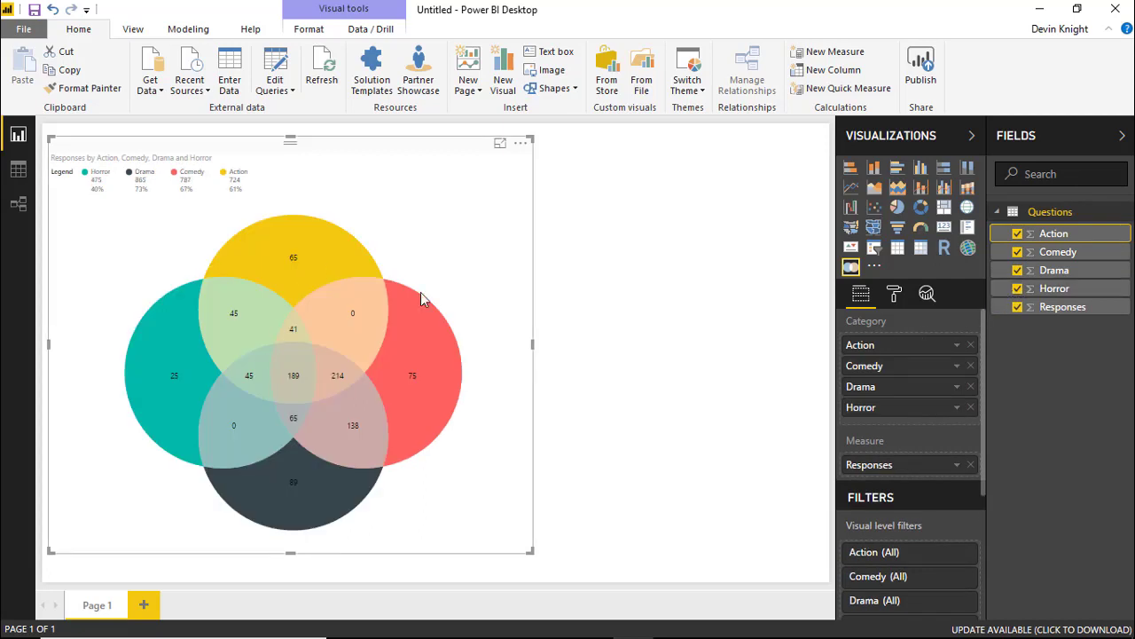
{"action": "mouse_move", "coordinate": [410, 398]}
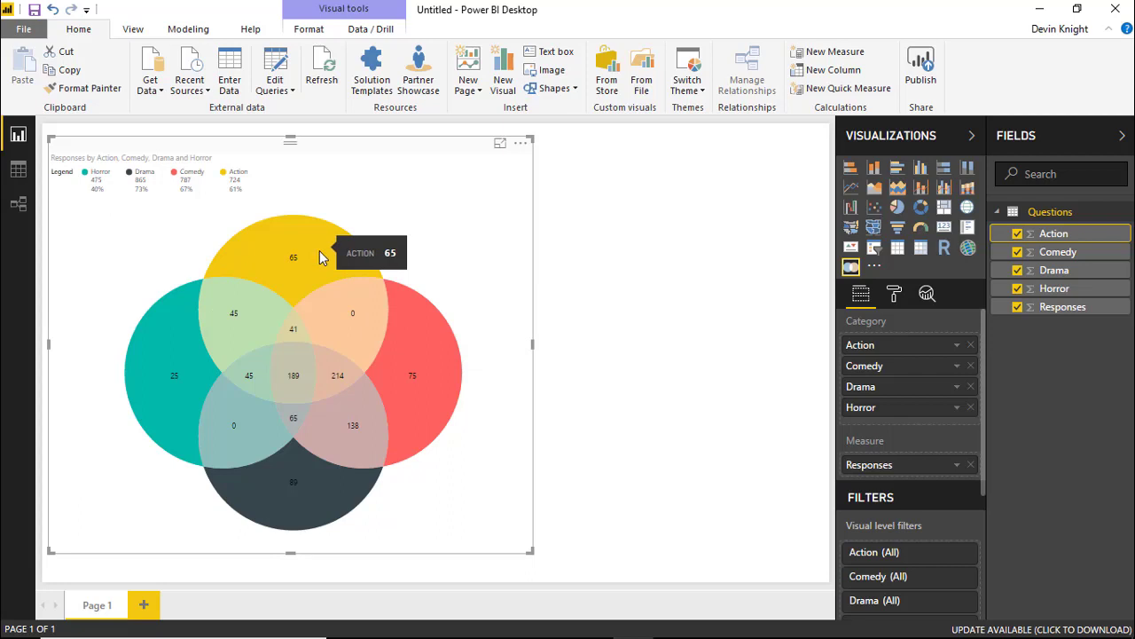
{"action": "mouse_move", "coordinate": [376, 304]}
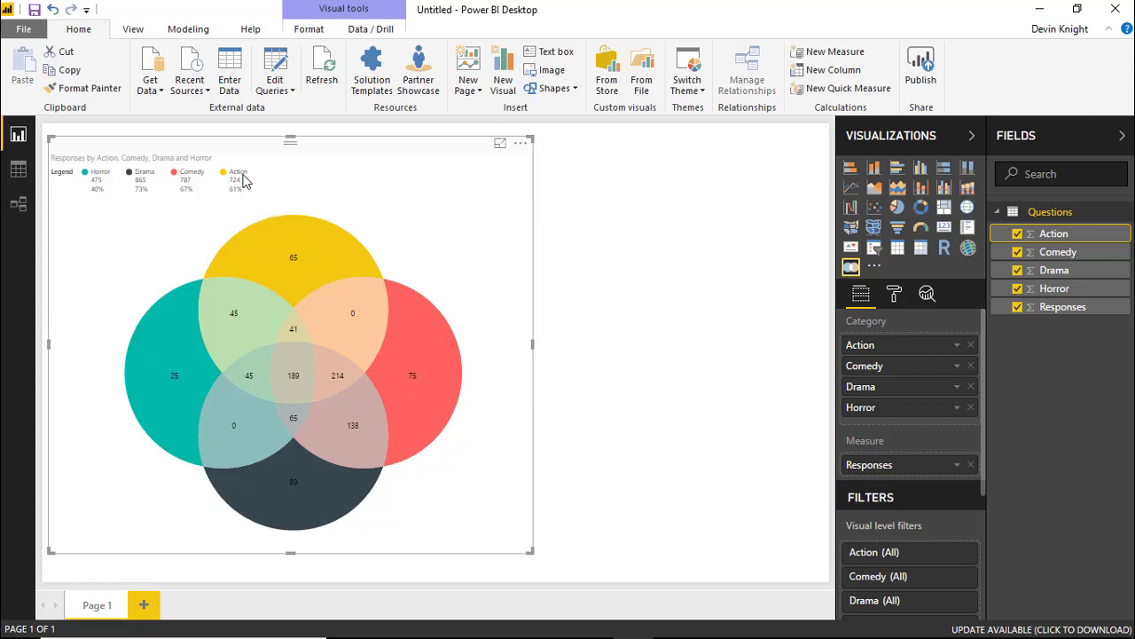
{"action": "mouse_move", "coordinate": [344, 245]}
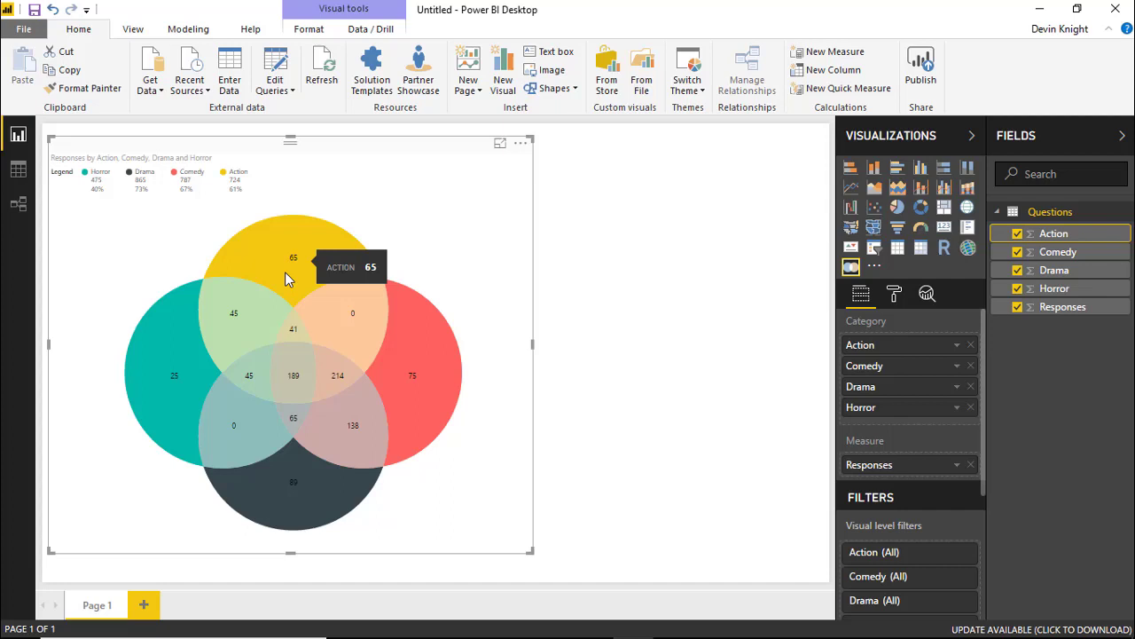
{"action": "mouse_move", "coordinate": [251, 327]}
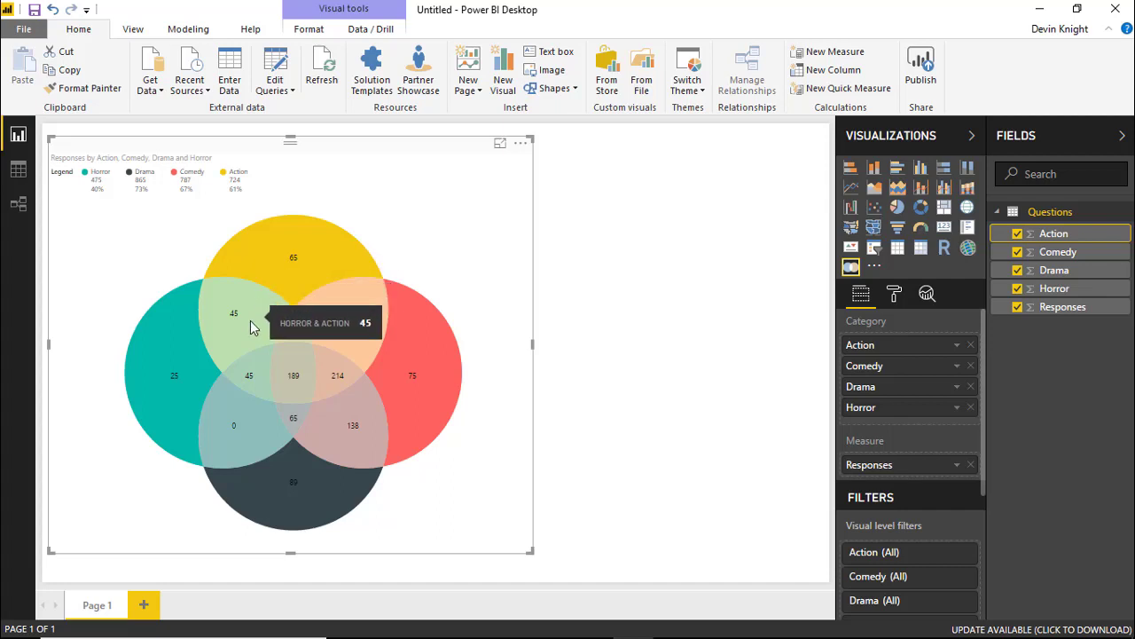
{"action": "mouse_move", "coordinate": [359, 446]}
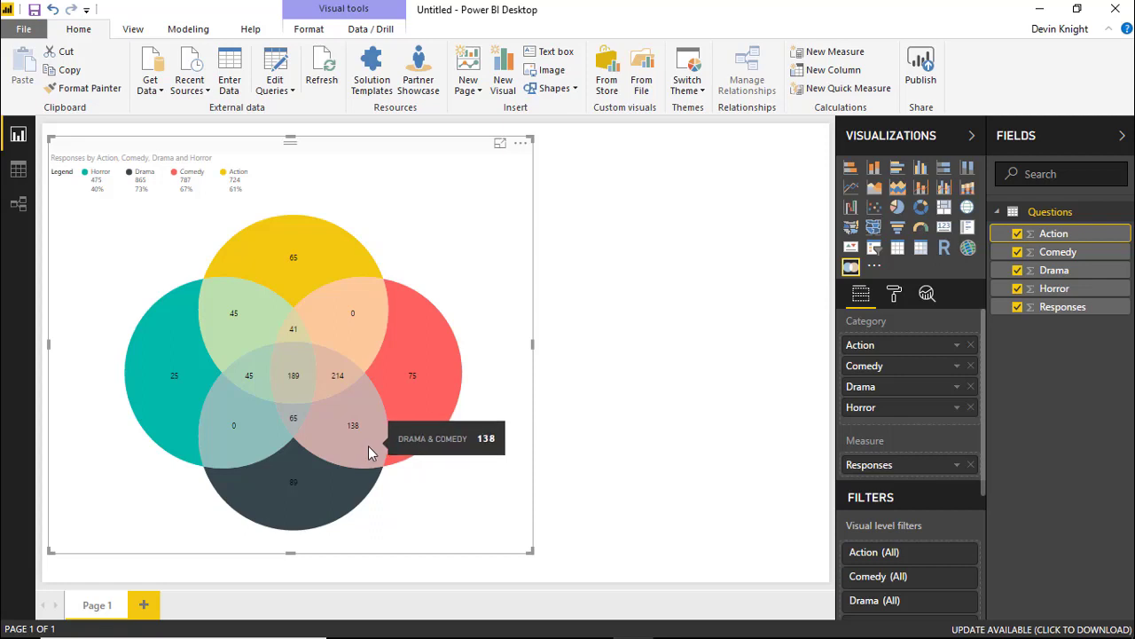
{"action": "mouse_move", "coordinate": [330, 381]}
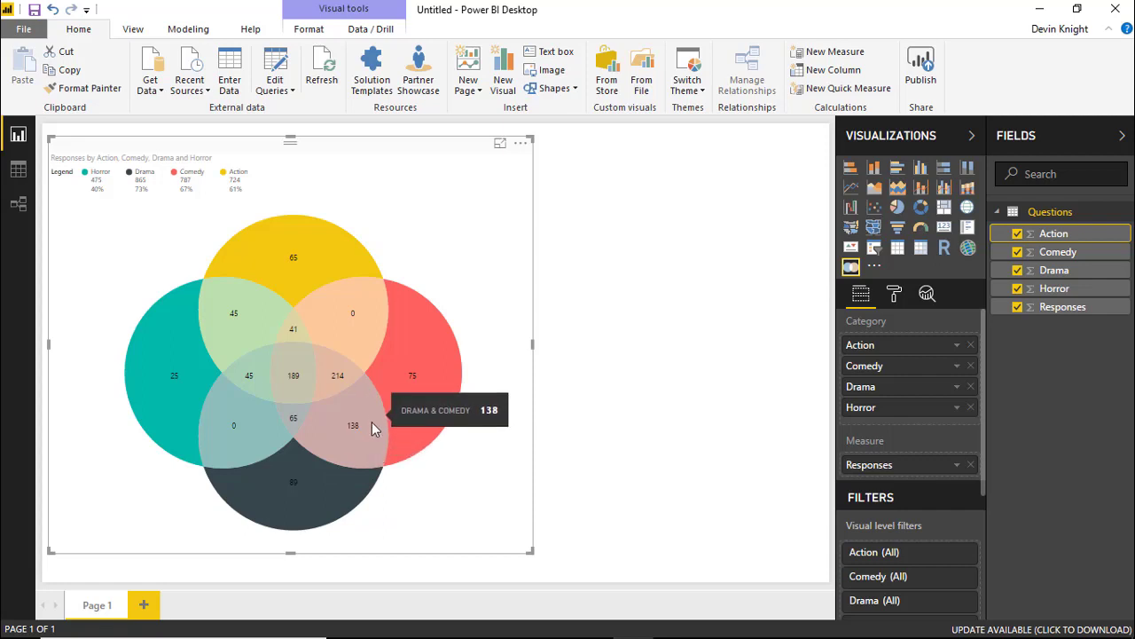
{"action": "mouse_move", "coordinate": [430, 457]}
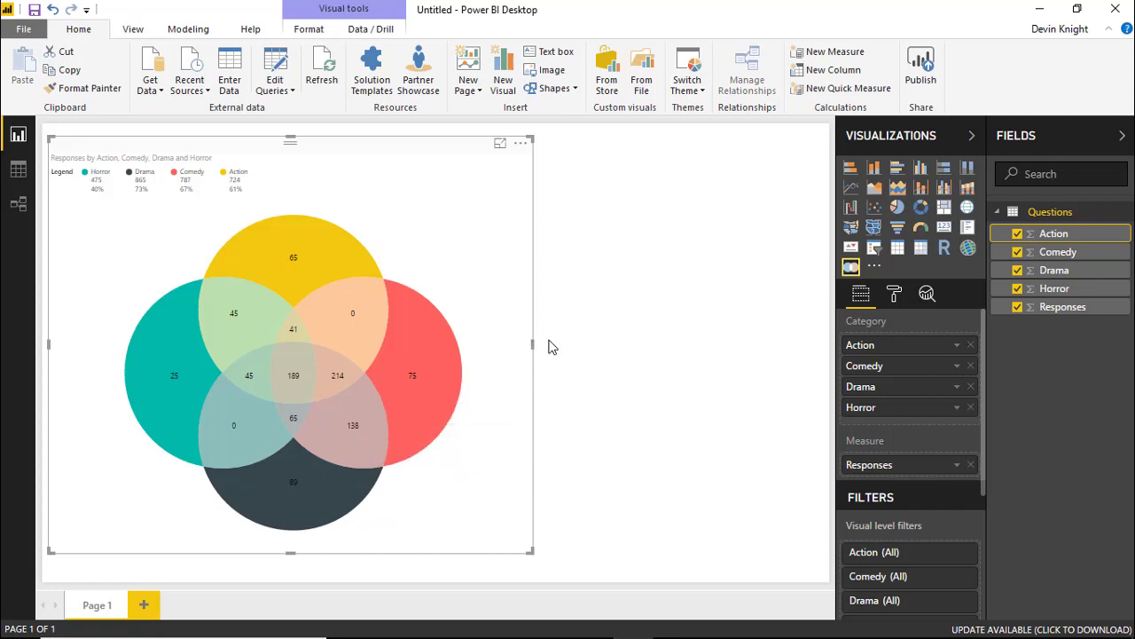
- Raise the Venn legend's text size from 8 to 14
{"action": "left_click", "coordinate": [894, 296]}
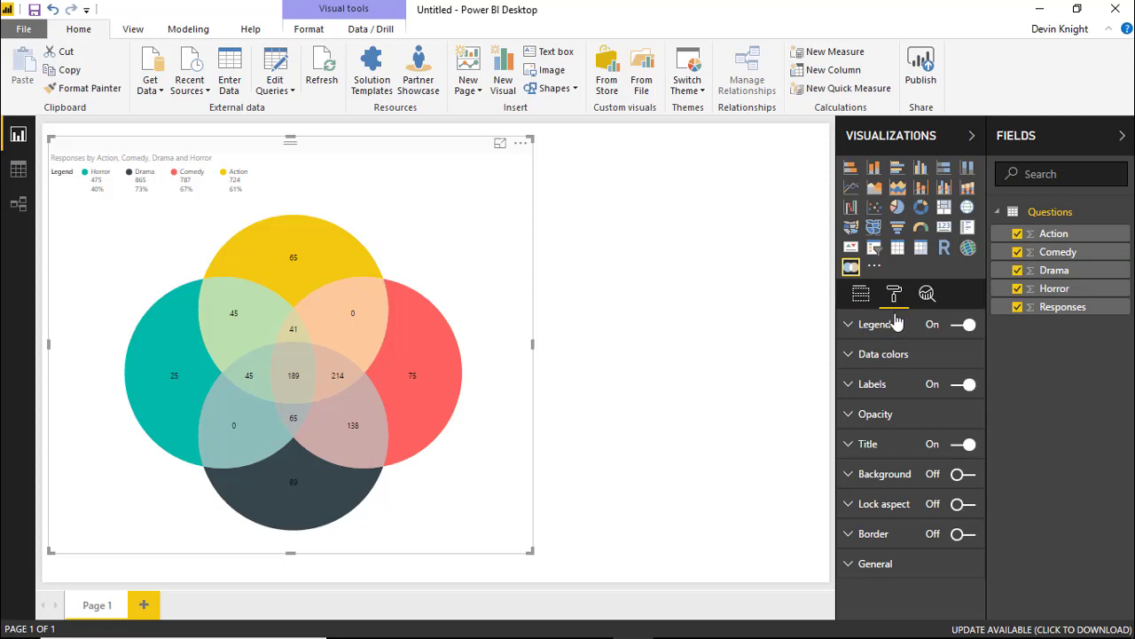
{"action": "left_click", "coordinate": [843, 324]}
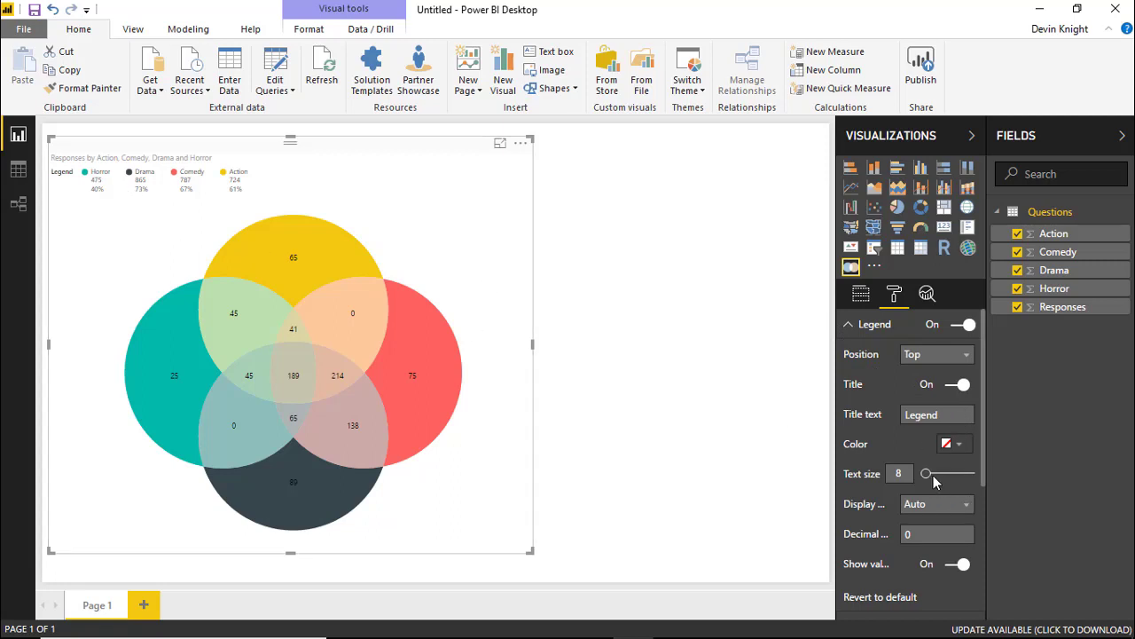
{"action": "left_click_drag", "start_coordinate": [927, 473], "coordinate": [934, 472]}
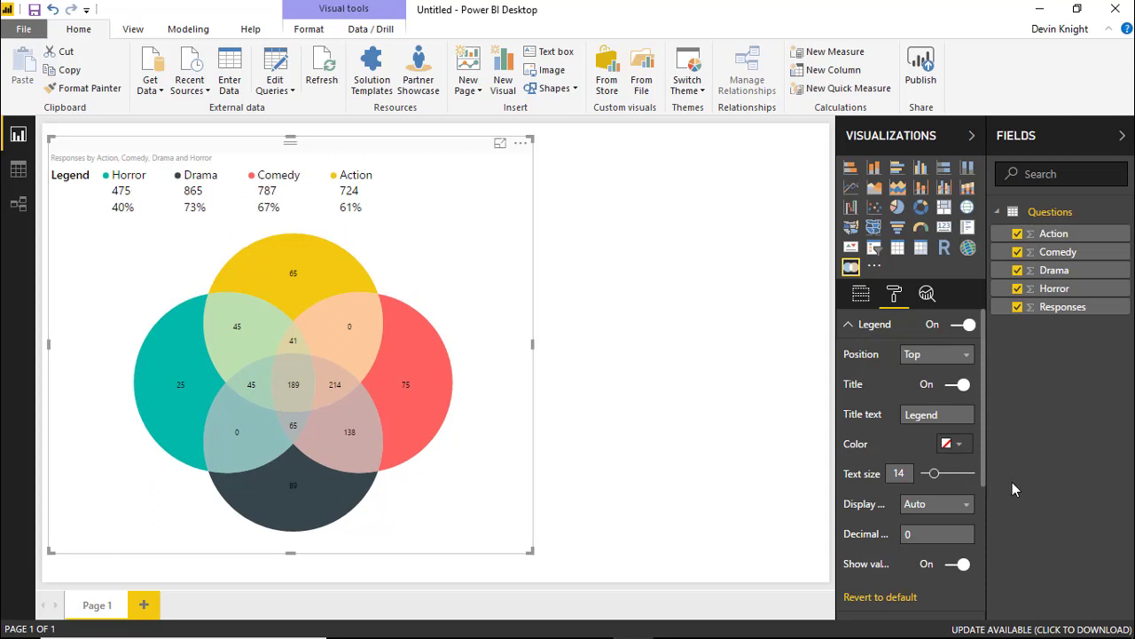
- Position the legend at Top center, keeping its Legend title switched on
{"action": "left_click", "coordinate": [926, 356]}
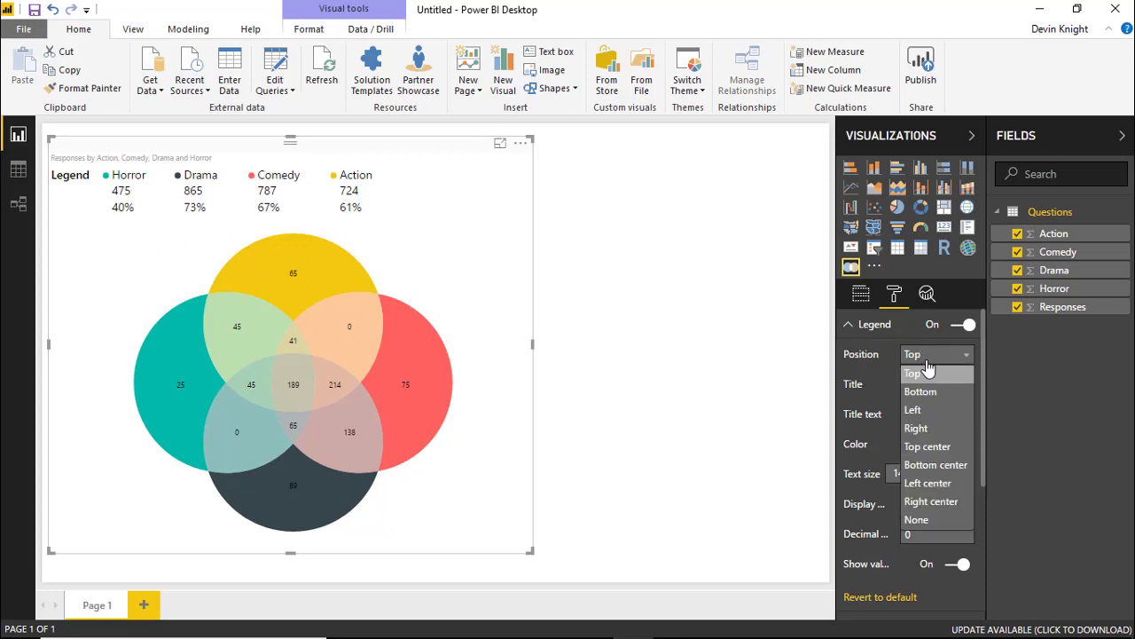
{"action": "left_click", "coordinate": [937, 430]}
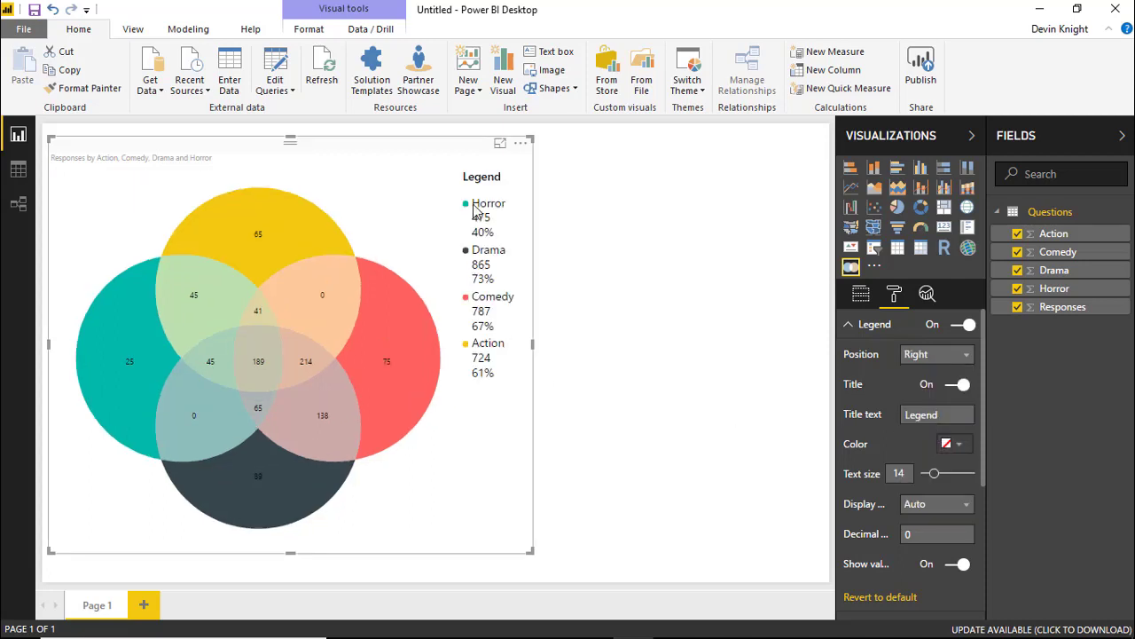
{"action": "left_click", "coordinate": [945, 358]}
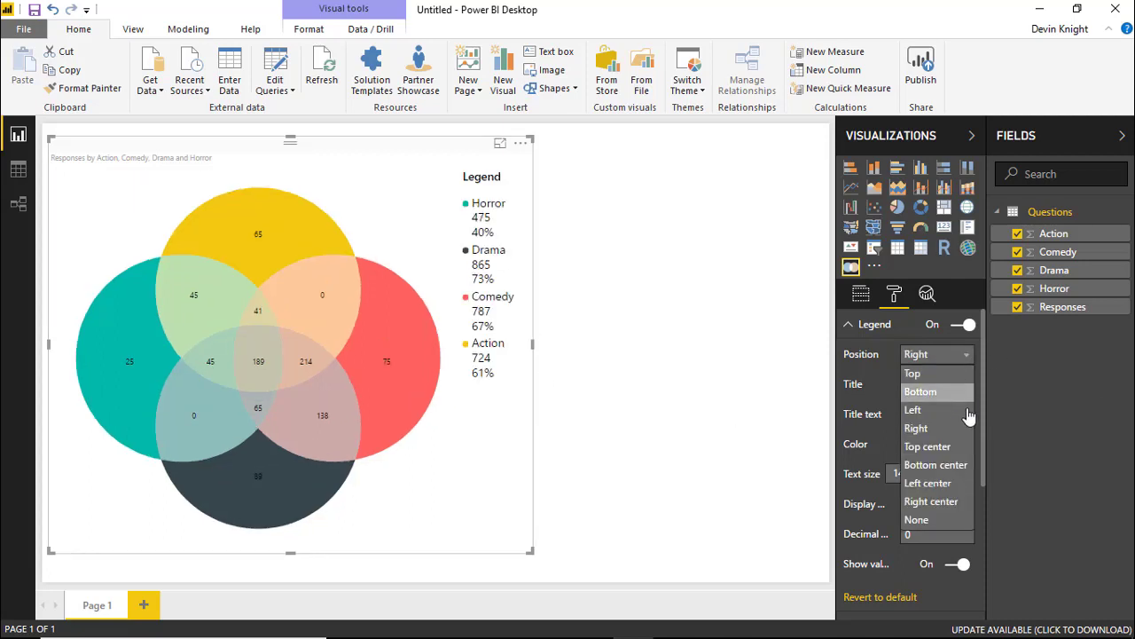
{"action": "left_click", "coordinate": [931, 501]}
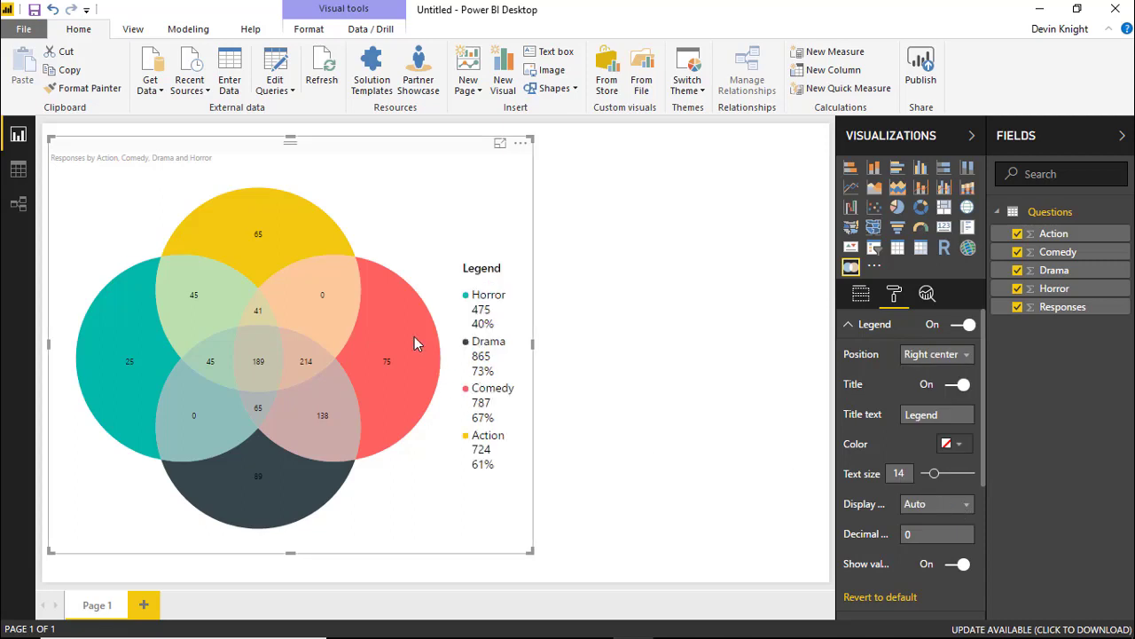
{"action": "left_click", "coordinate": [946, 358]}
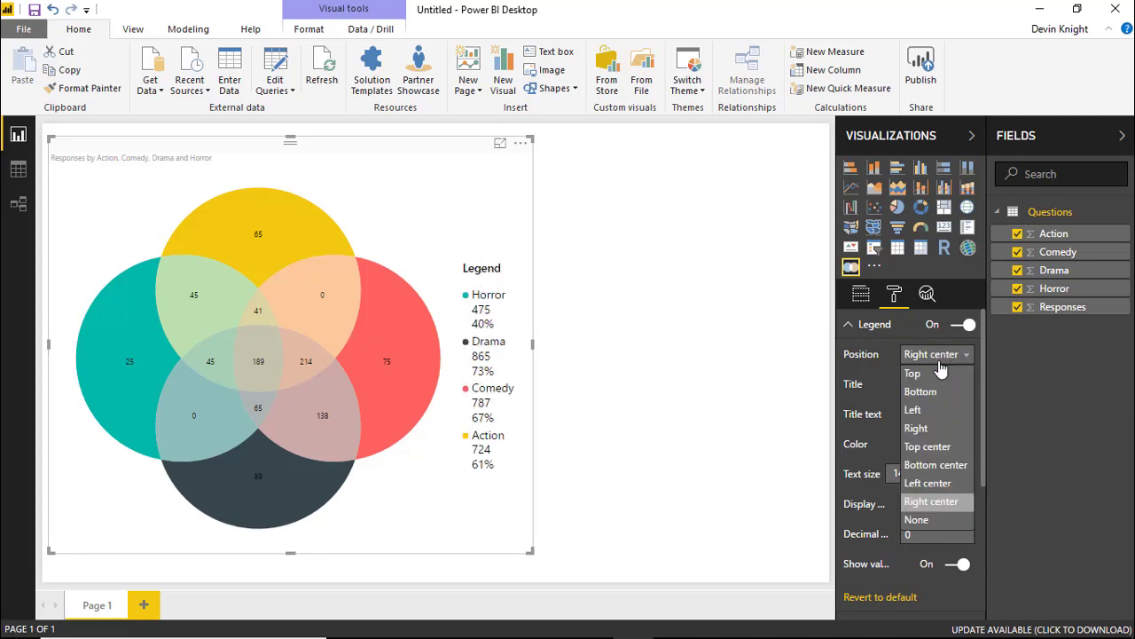
{"action": "left_click", "coordinate": [932, 468]}
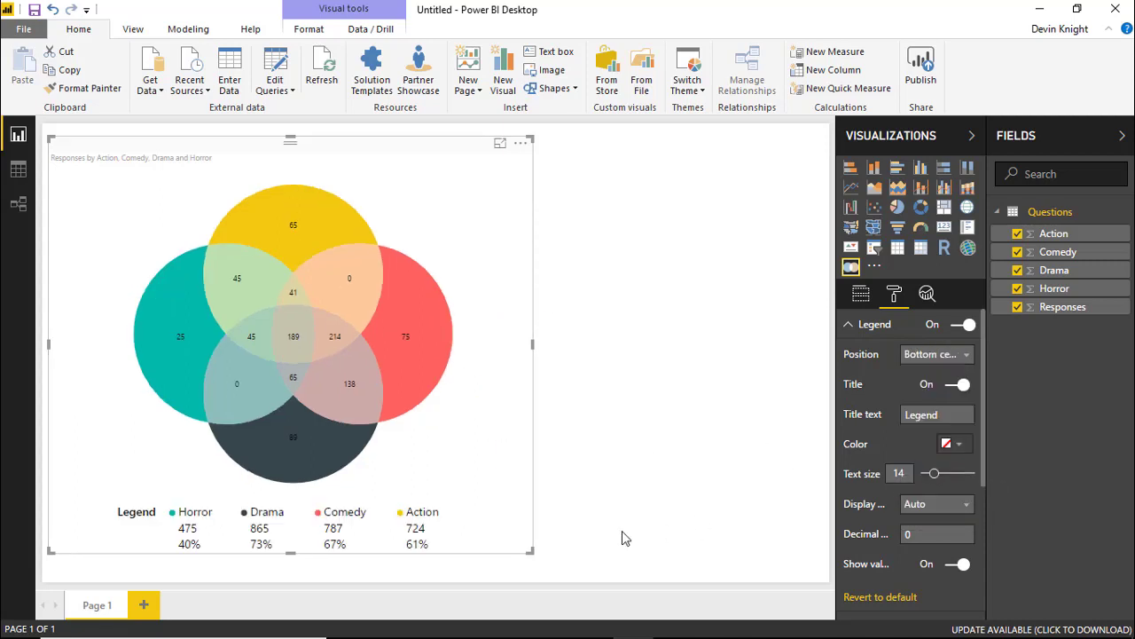
{"action": "left_click", "coordinate": [946, 357]}
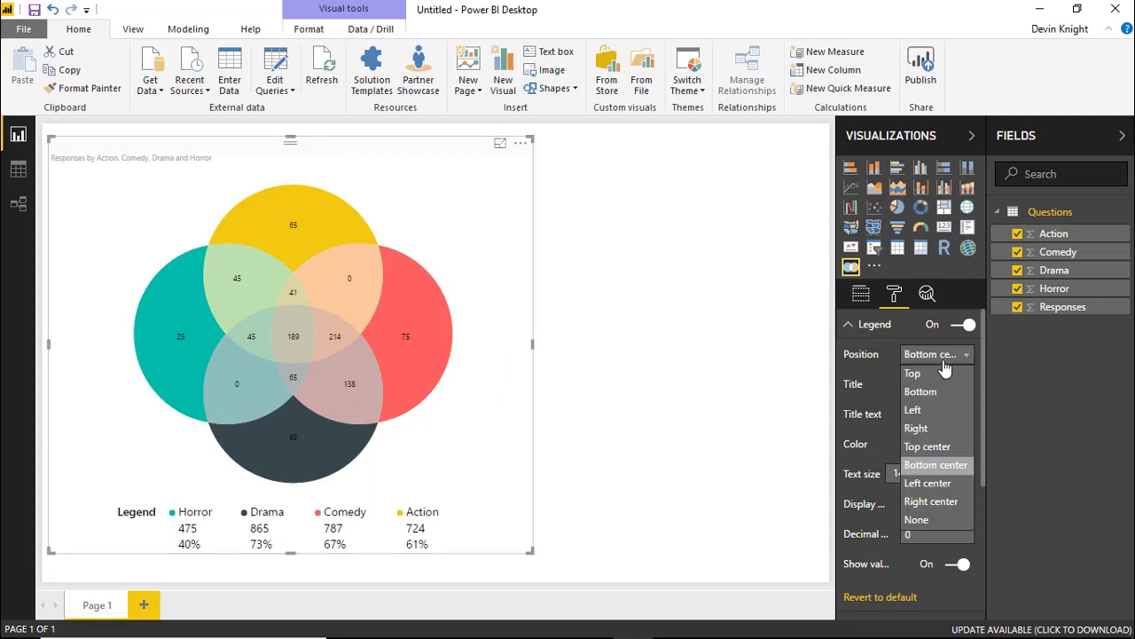
{"action": "left_click", "coordinate": [931, 446]}
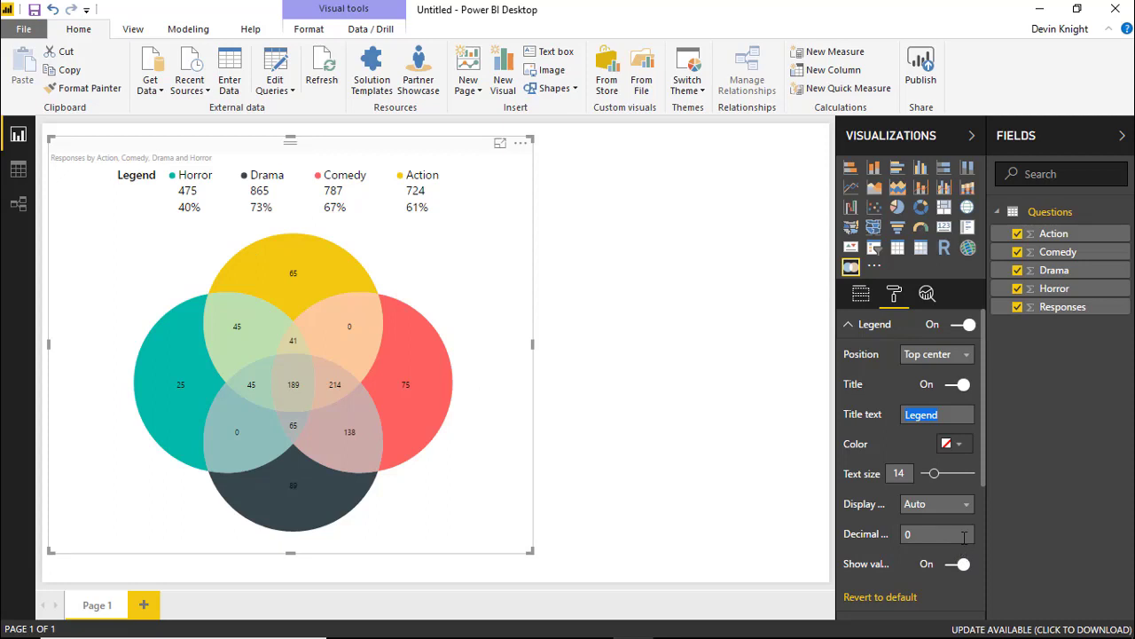
{"action": "left_click", "coordinate": [959, 386]}
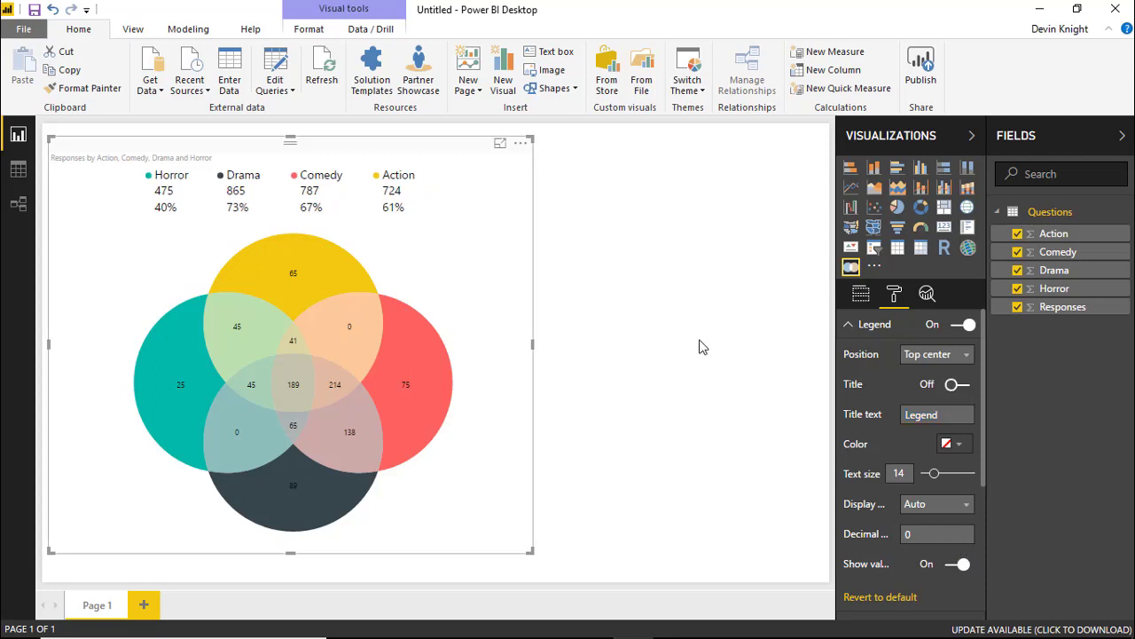
{"action": "left_click", "coordinate": [956, 386]}
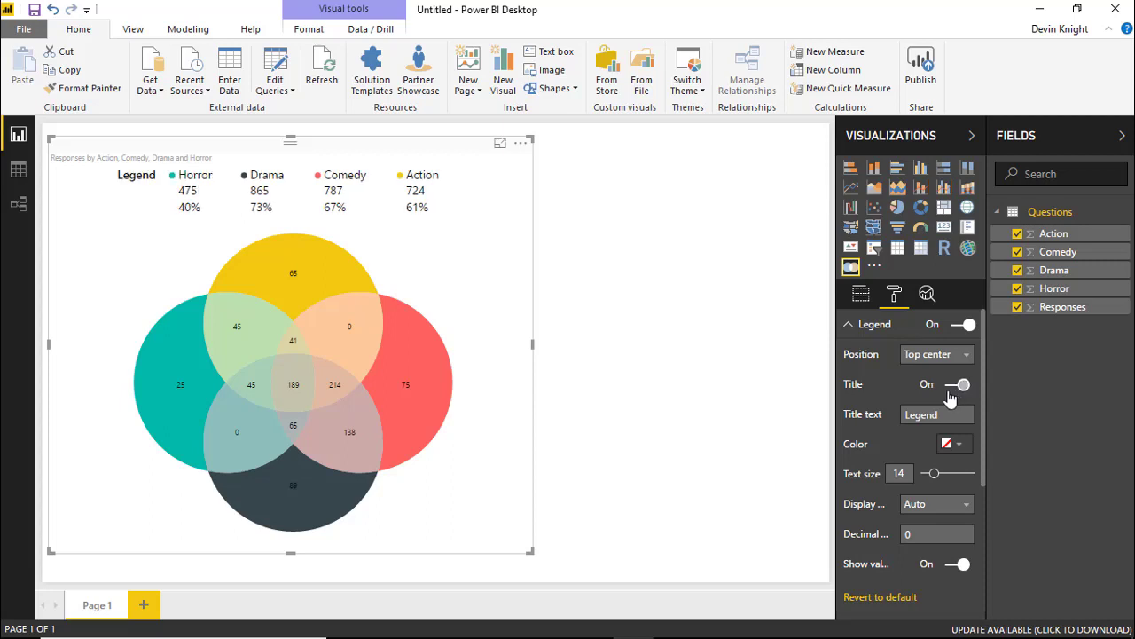
- Recolour the circles in Data colors: Horror red, Comedy purple, Drama light blue
{"action": "left_click", "coordinate": [848, 328]}
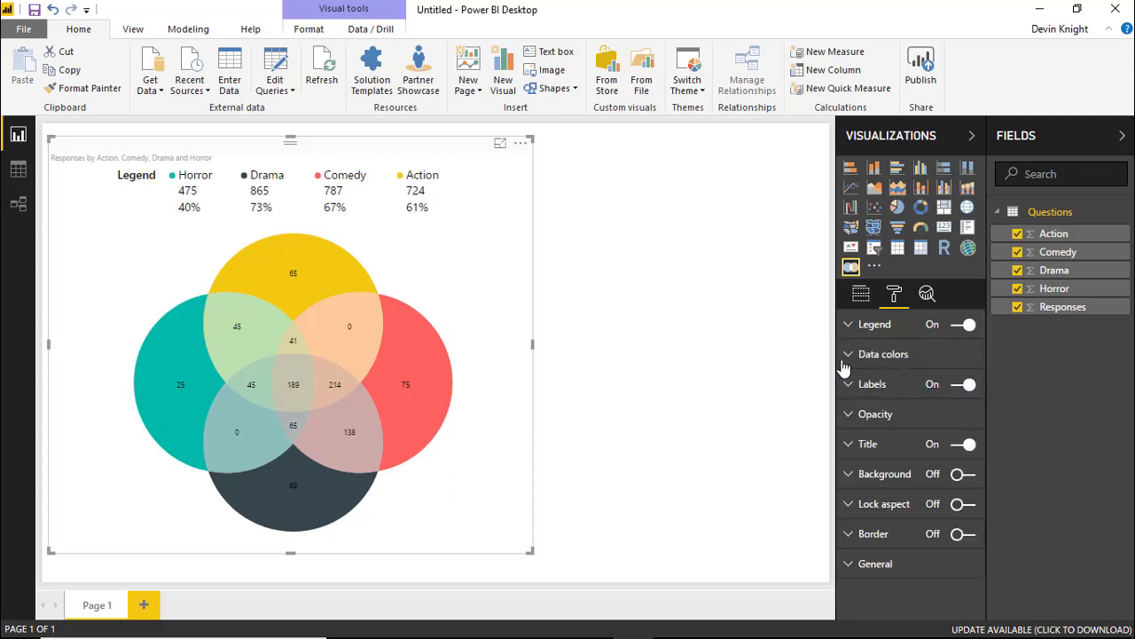
{"action": "left_click", "coordinate": [849, 356]}
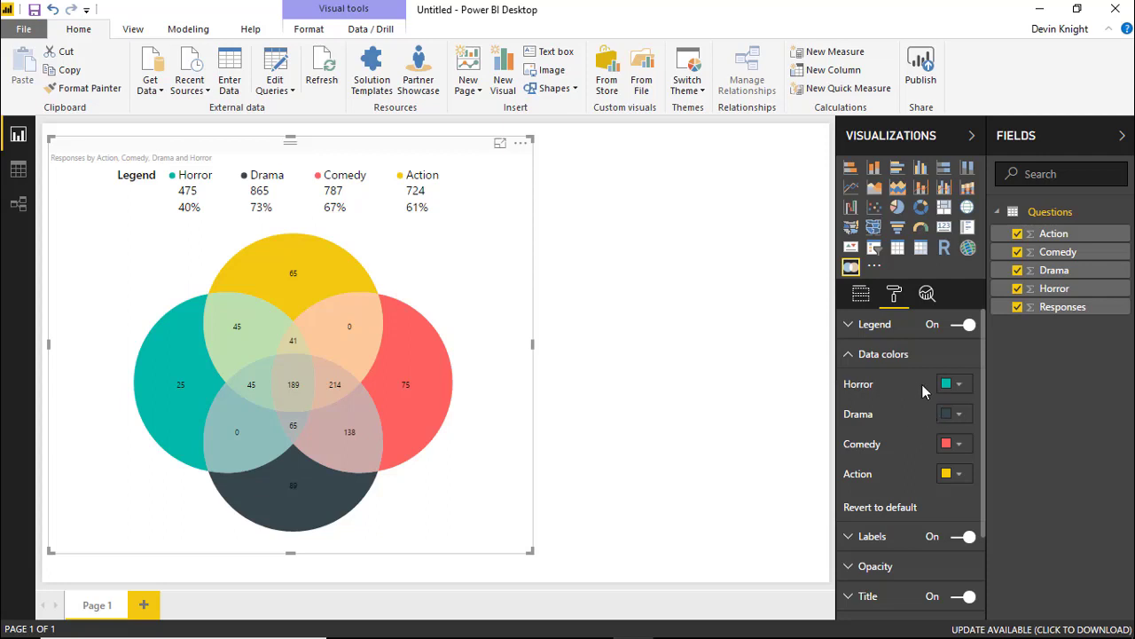
{"action": "left_click", "coordinate": [952, 383]}
{"action": "left_click", "coordinate": [895, 422]}
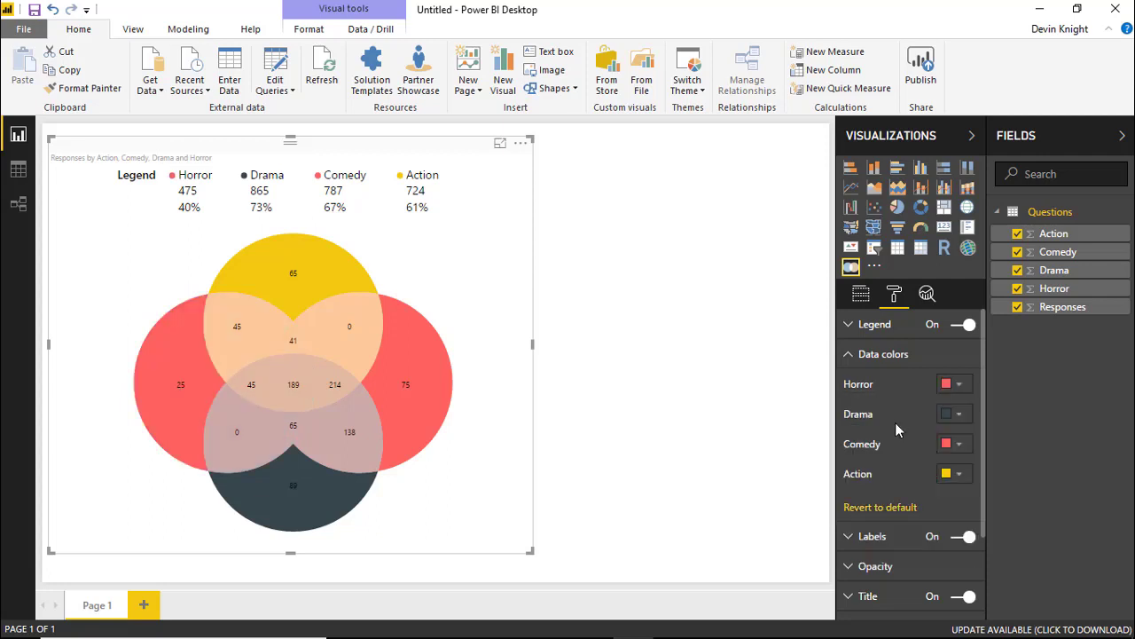
{"action": "left_click", "coordinate": [958, 444]}
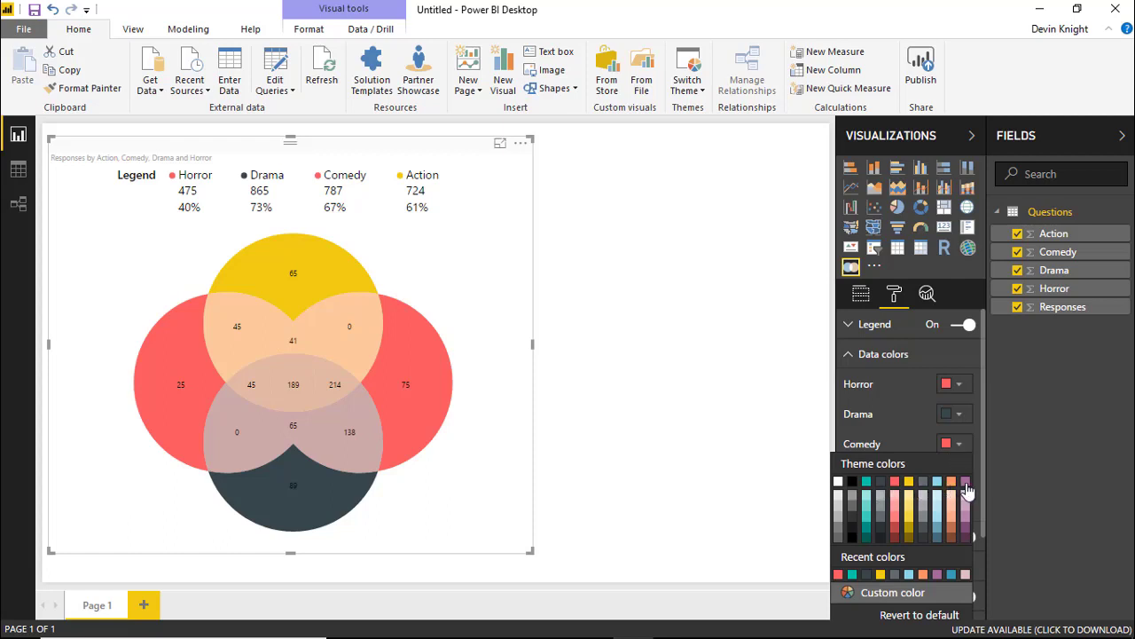
{"action": "left_click", "coordinate": [965, 488]}
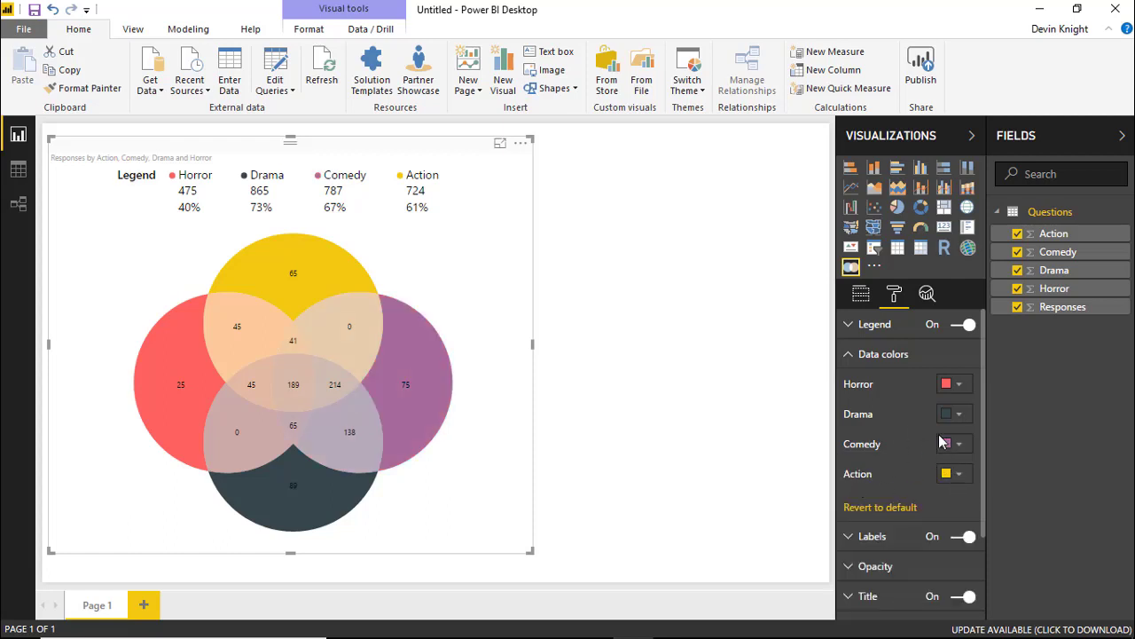
{"action": "left_click", "coordinate": [961, 415]}
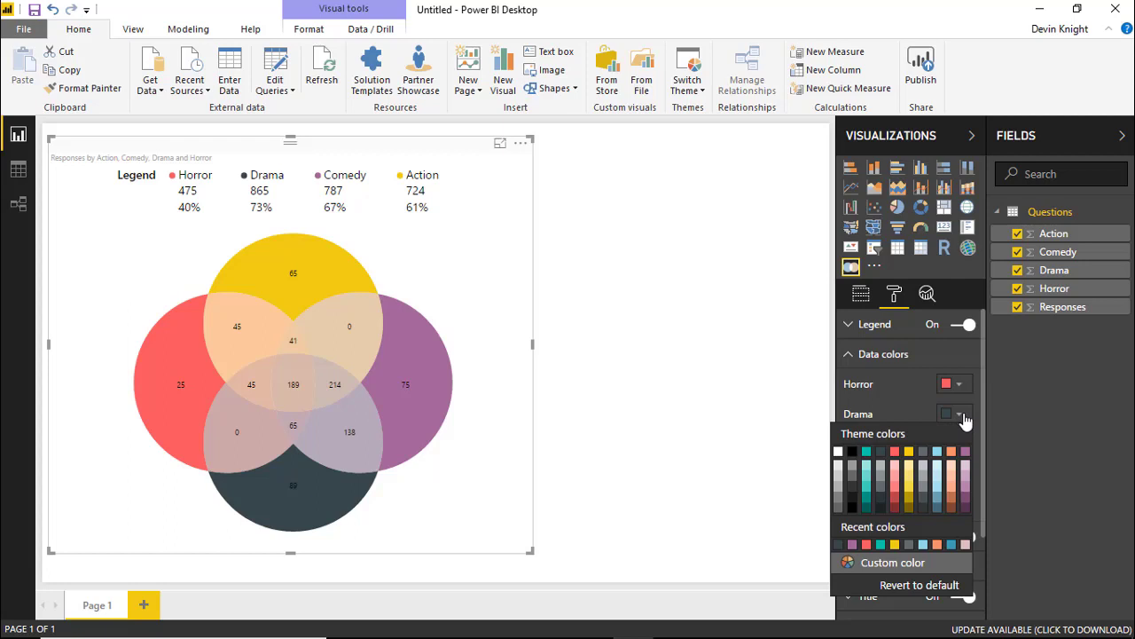
{"action": "left_click", "coordinate": [937, 497]}
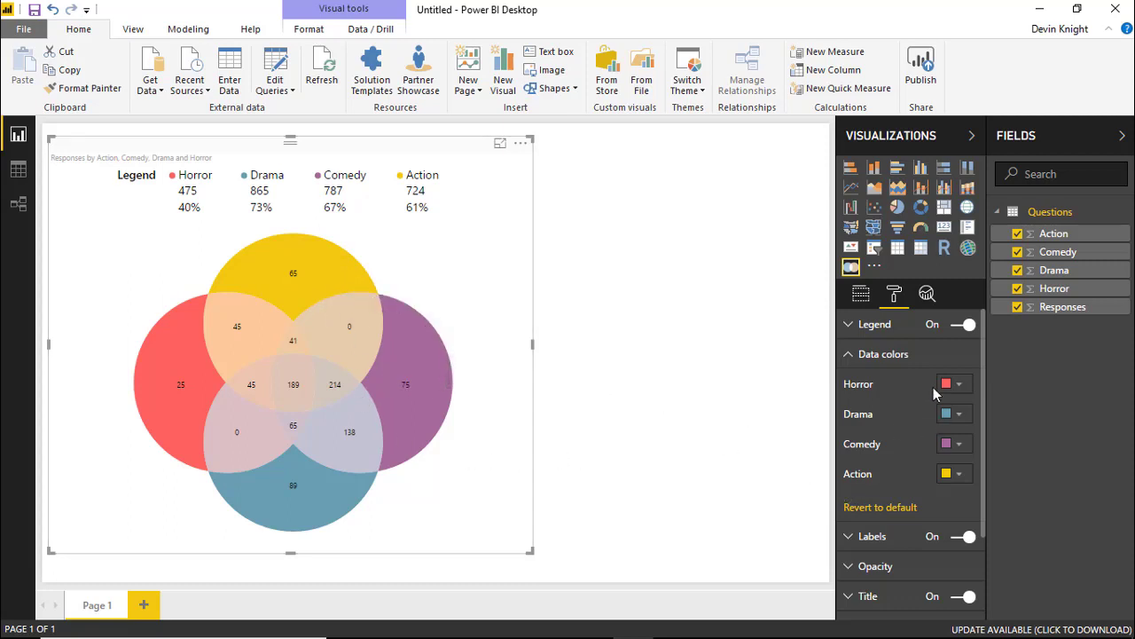
- Keep the Venn number labels black at the default colour and increase their size from 12 to 15
{"action": "left_click", "coordinate": [854, 363]}
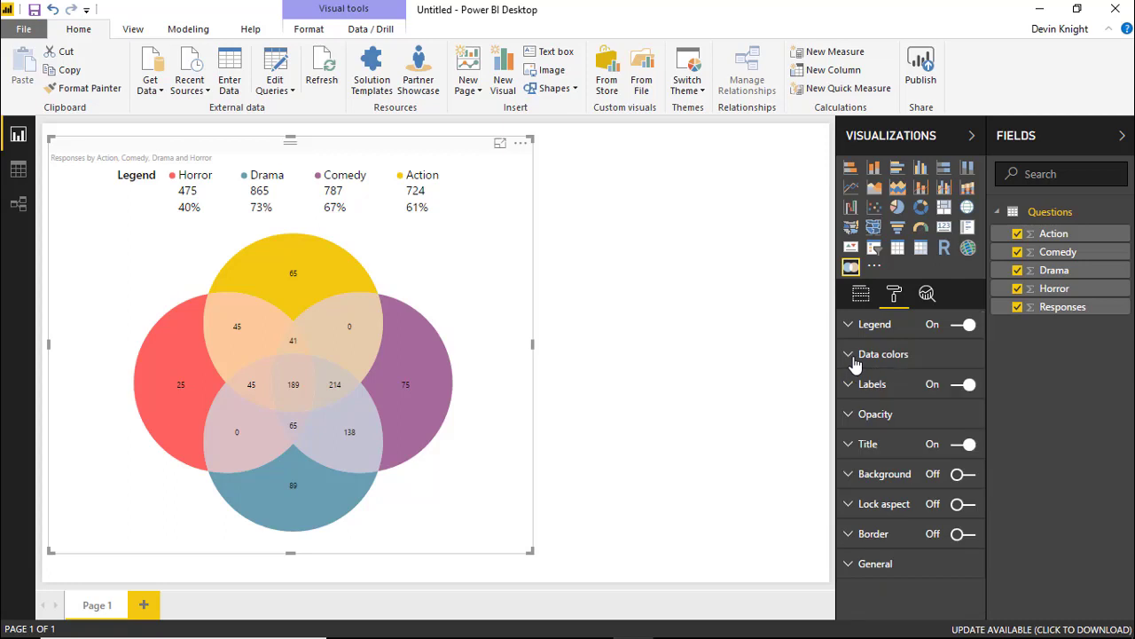
{"action": "left_click", "coordinate": [853, 387]}
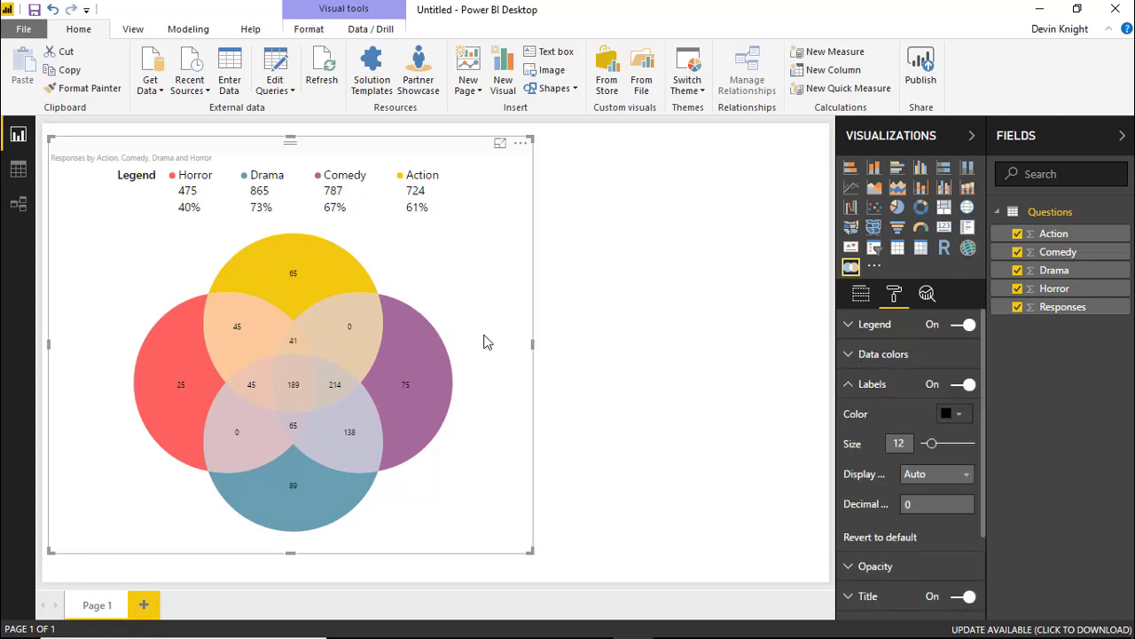
{"action": "left_click", "coordinate": [955, 425]}
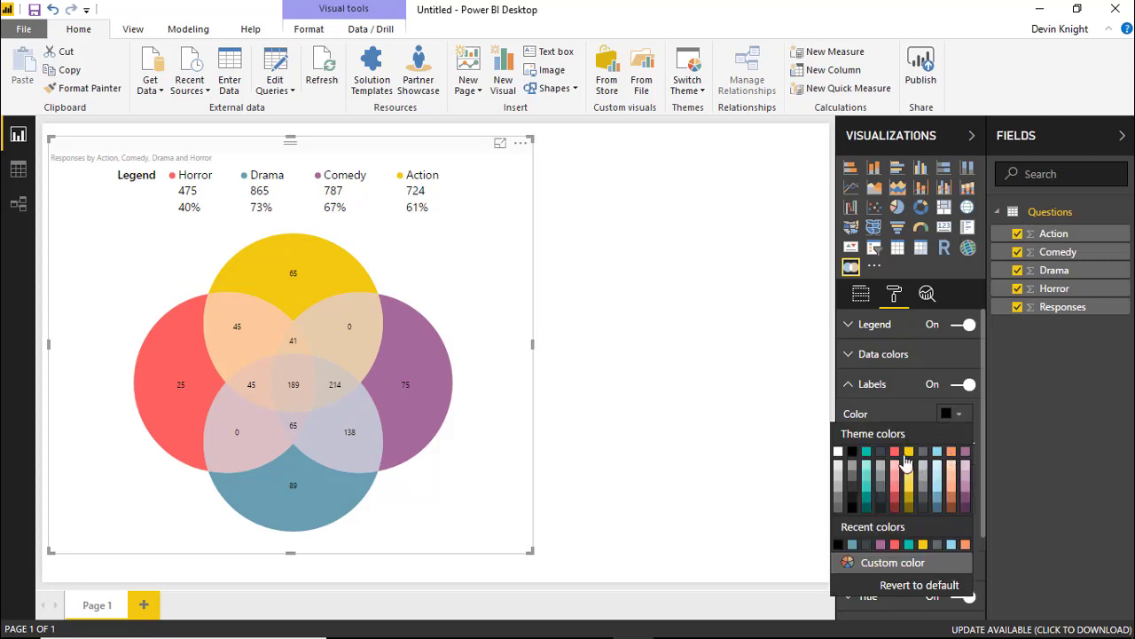
{"action": "left_click", "coordinate": [950, 452]}
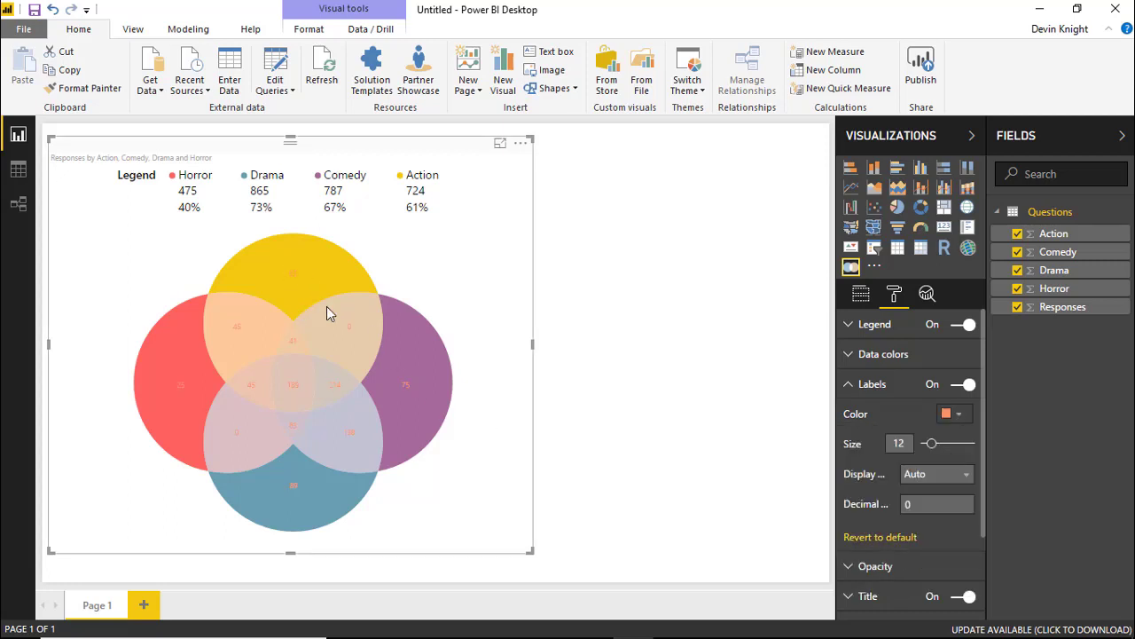
{"action": "left_click", "coordinate": [901, 538]}
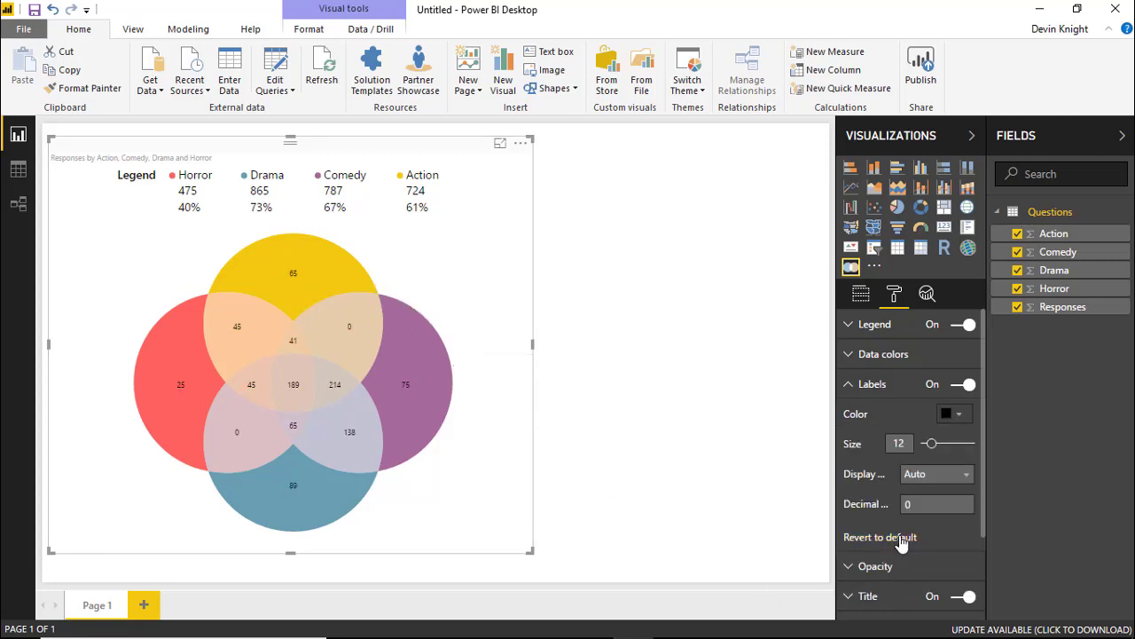
{"action": "left_click_drag", "start_coordinate": [935, 455], "coordinate": [939, 455]}
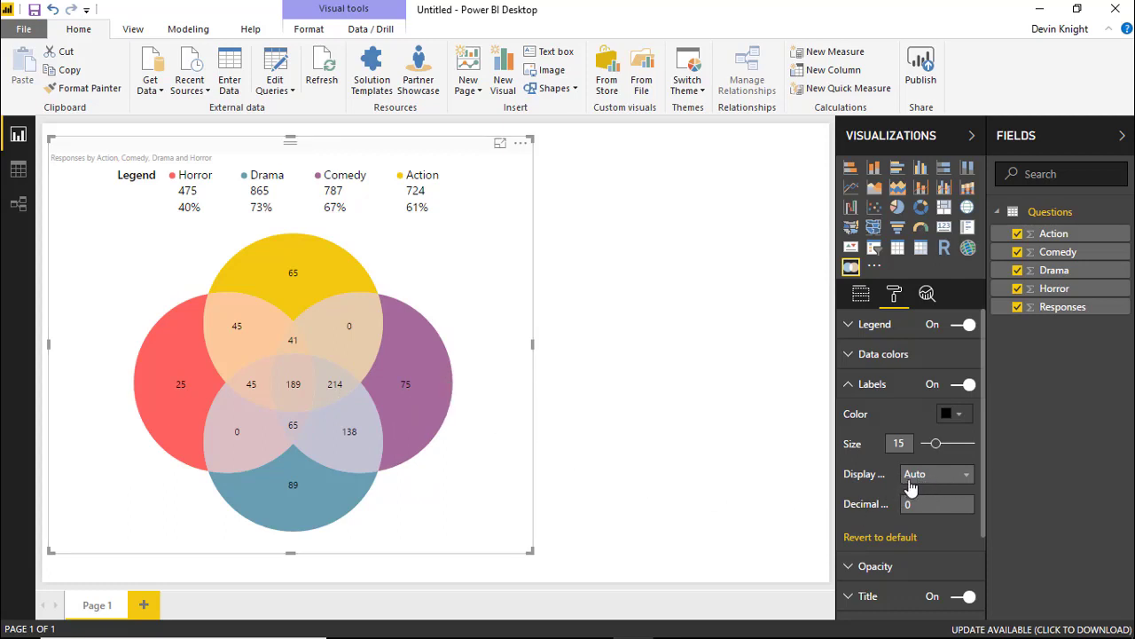
{"action": "left_click", "coordinate": [857, 391]}
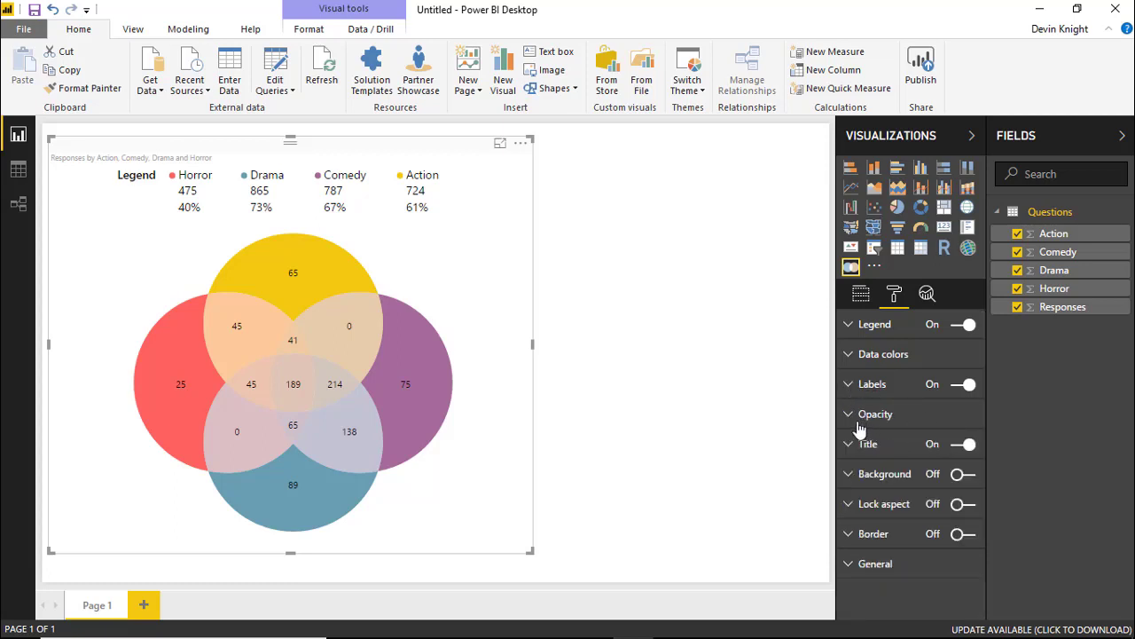
- Set the circles' External opacity to 80%
{"action": "left_click", "coordinate": [856, 417]}
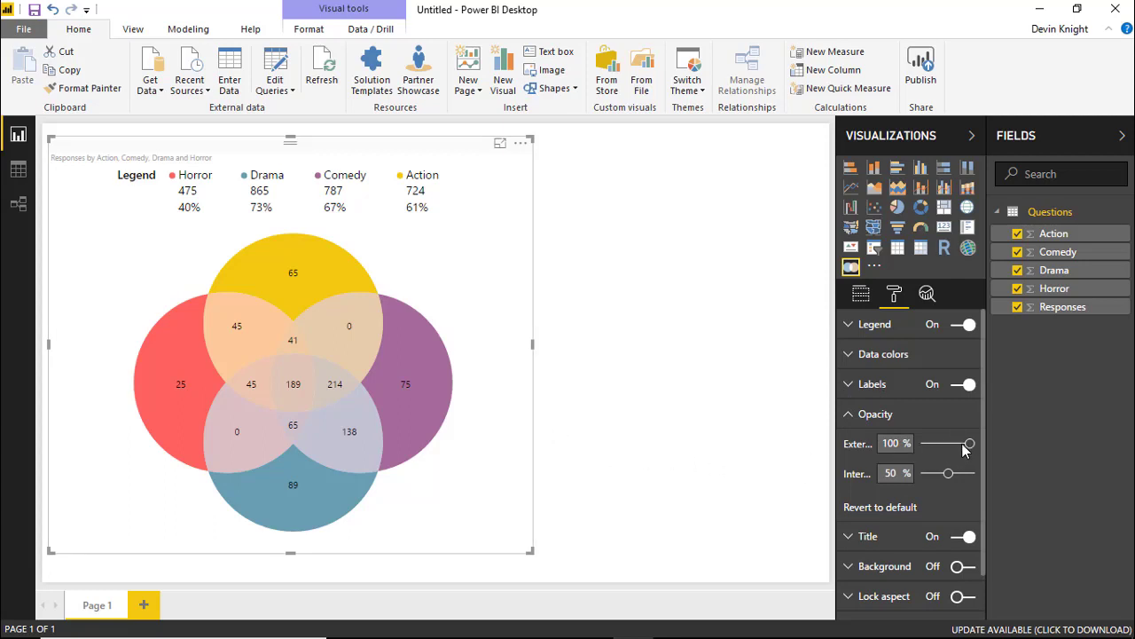
{"action": "left_click_drag", "start_coordinate": [968, 449], "coordinate": [960, 452]}
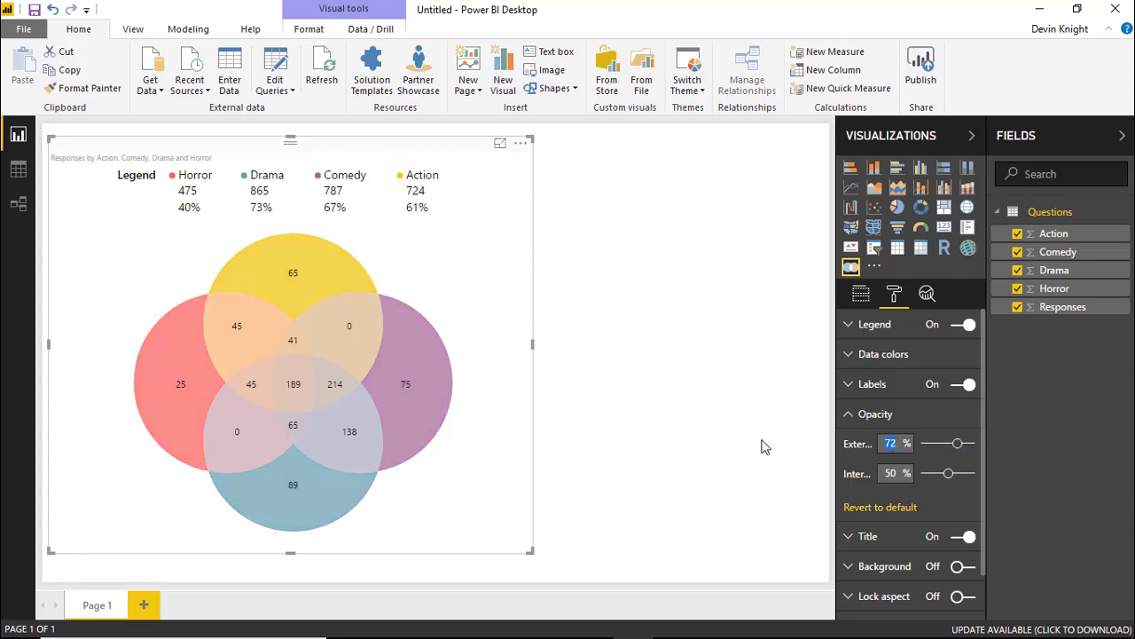
{"action": "type", "text": "100"}
{"action": "key", "text": "Return"}
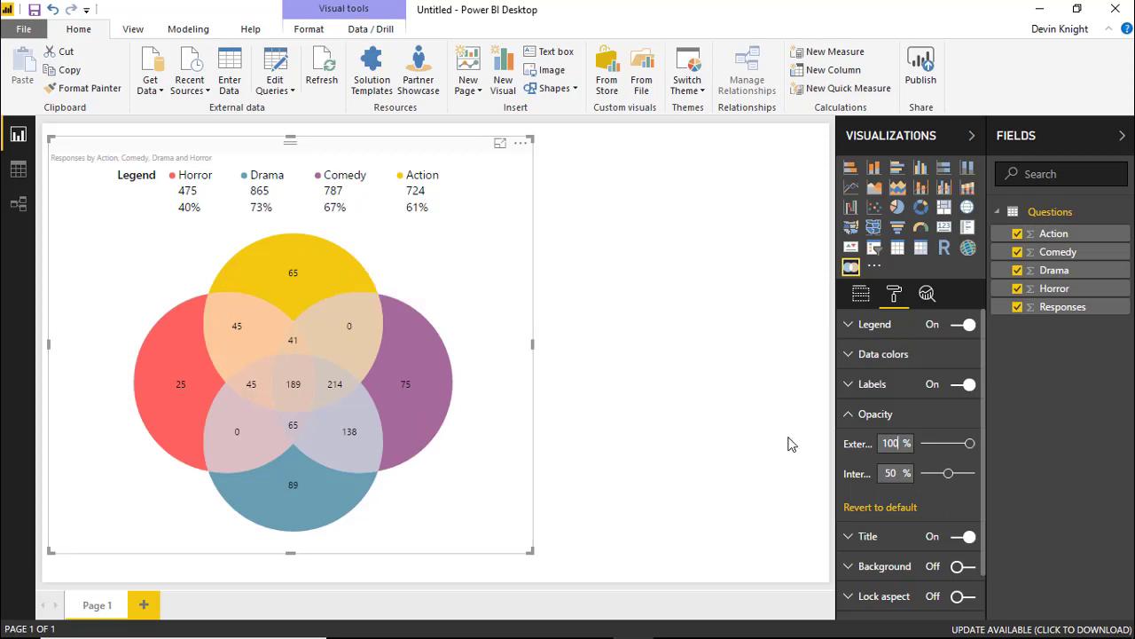
{"action": "type", "text": "108"}
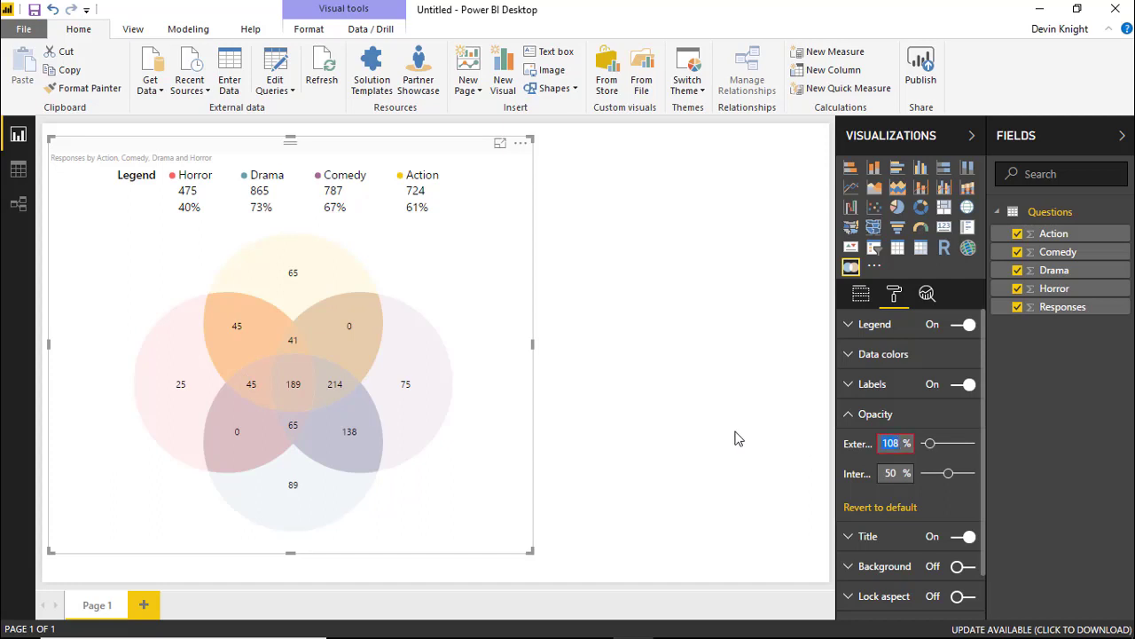
{"action": "type", "text": "800"}
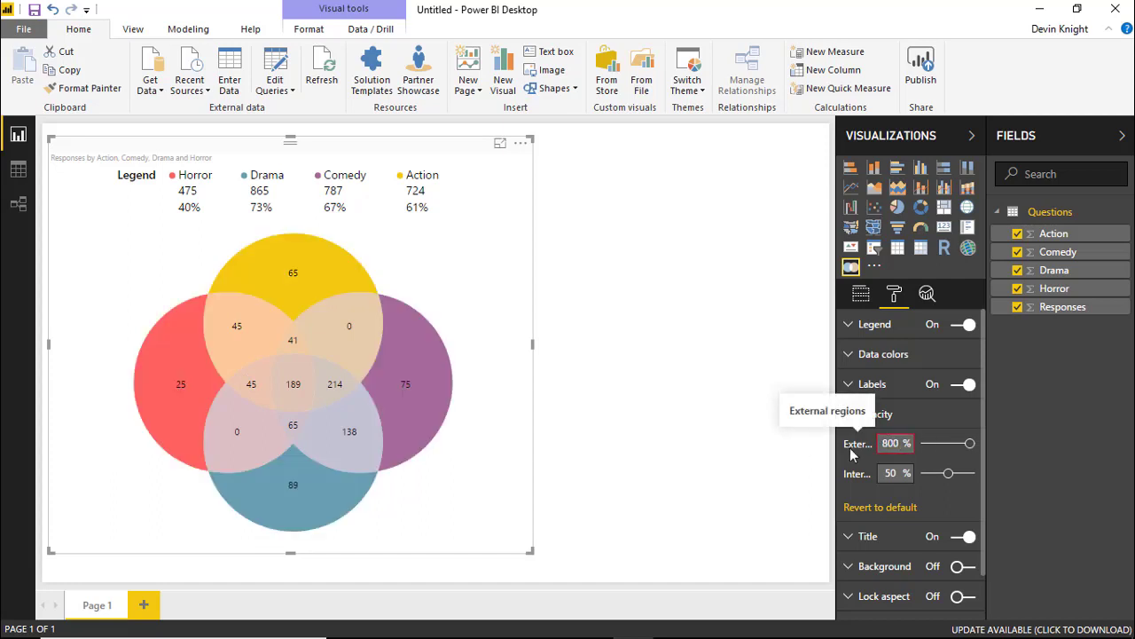
{"action": "key", "text": "BackSpace"}
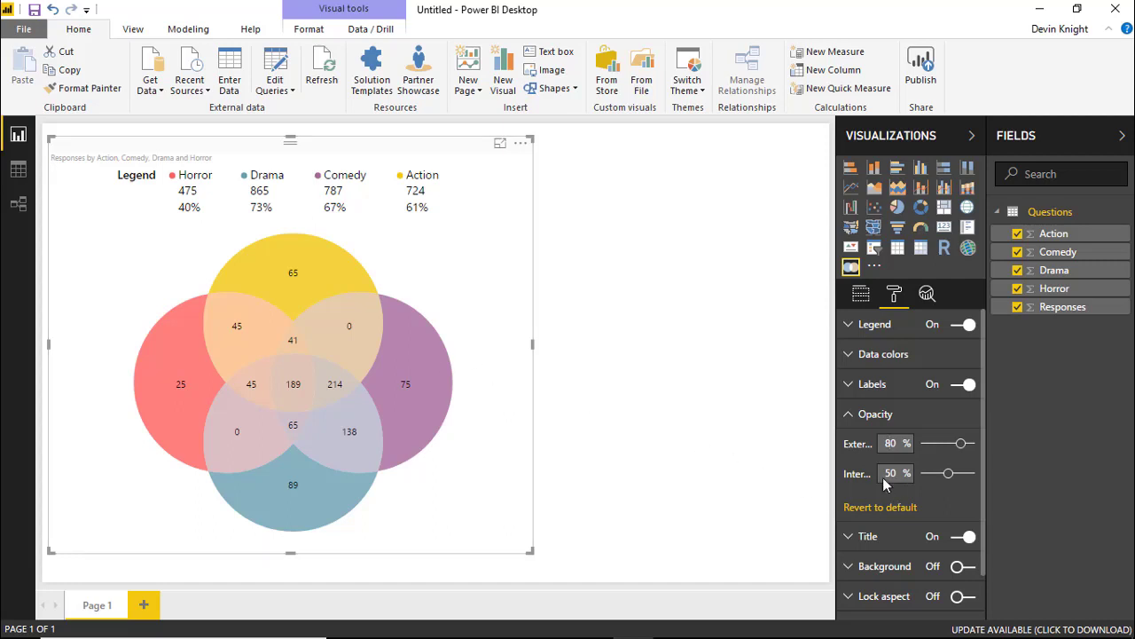
- Set the overlapping regions' Internal opacity to 62%
{"action": "mouse_move", "coordinate": [344, 457]}
{"action": "key", "text": "Delete"}
{"action": "type", "text": "1"}
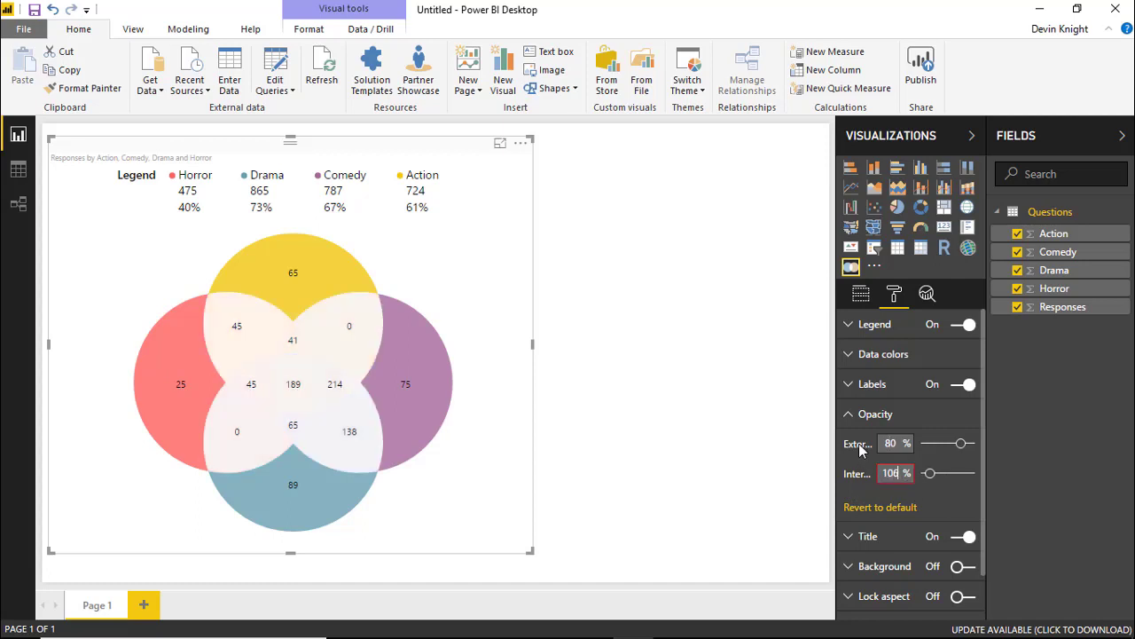
{"action": "left_click", "coordinate": [958, 474]}
{"action": "left_click_drag", "start_coordinate": [959, 477], "coordinate": [955, 480]}
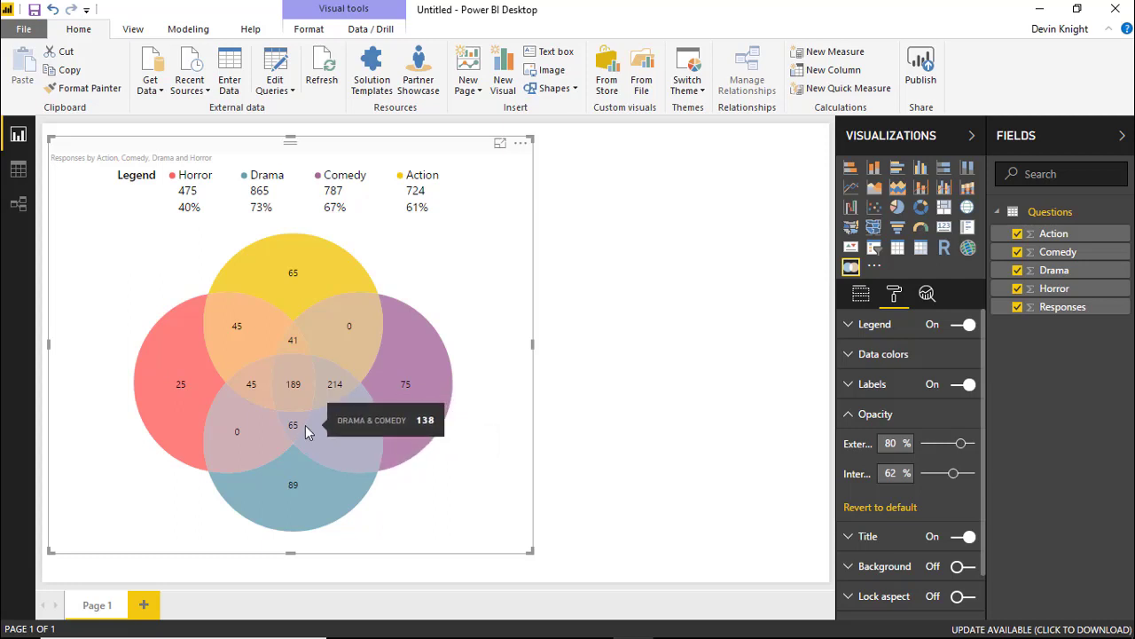
{"action": "mouse_move", "coordinate": [314, 400]}
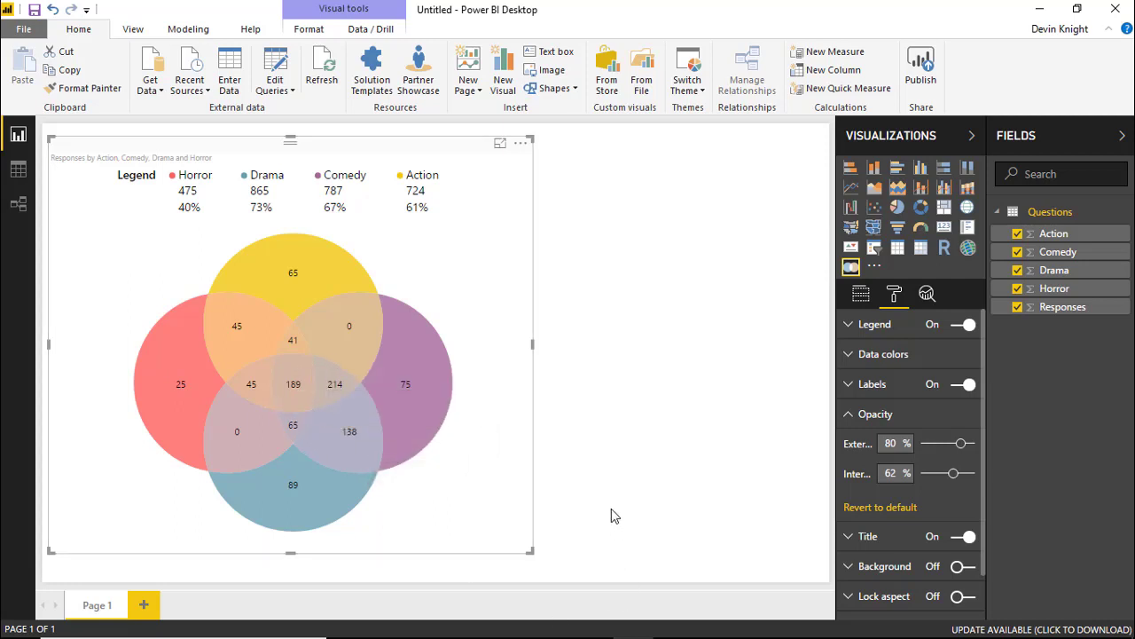
- Switch the Venn visual's Title off in the Format pane
{"action": "left_click", "coordinate": [843, 417]}
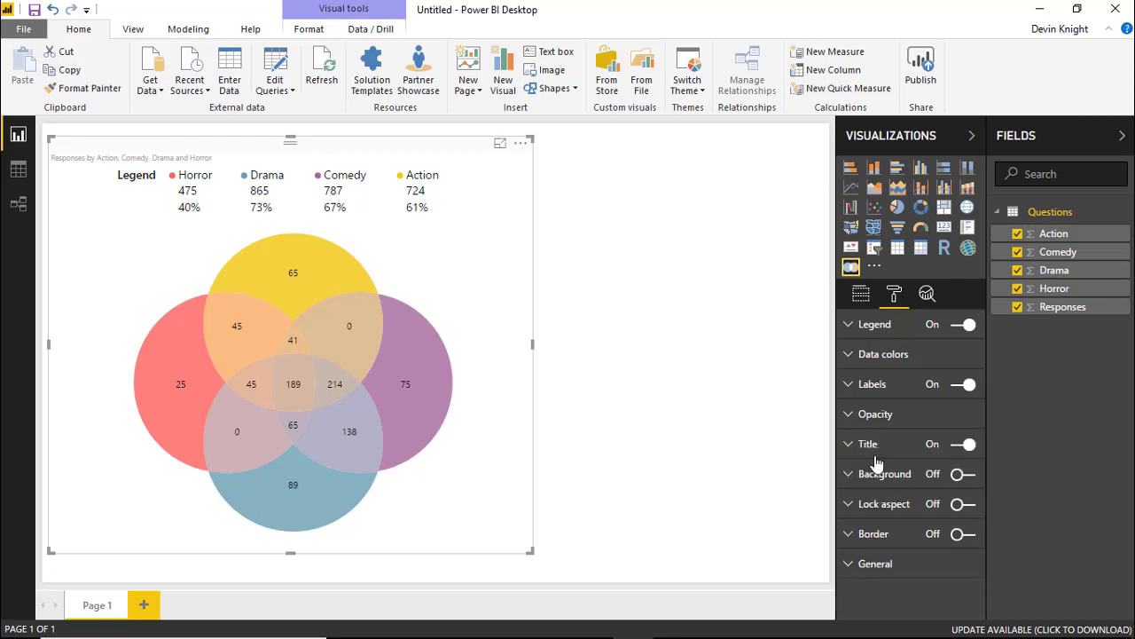
{"action": "left_click", "coordinate": [958, 445]}
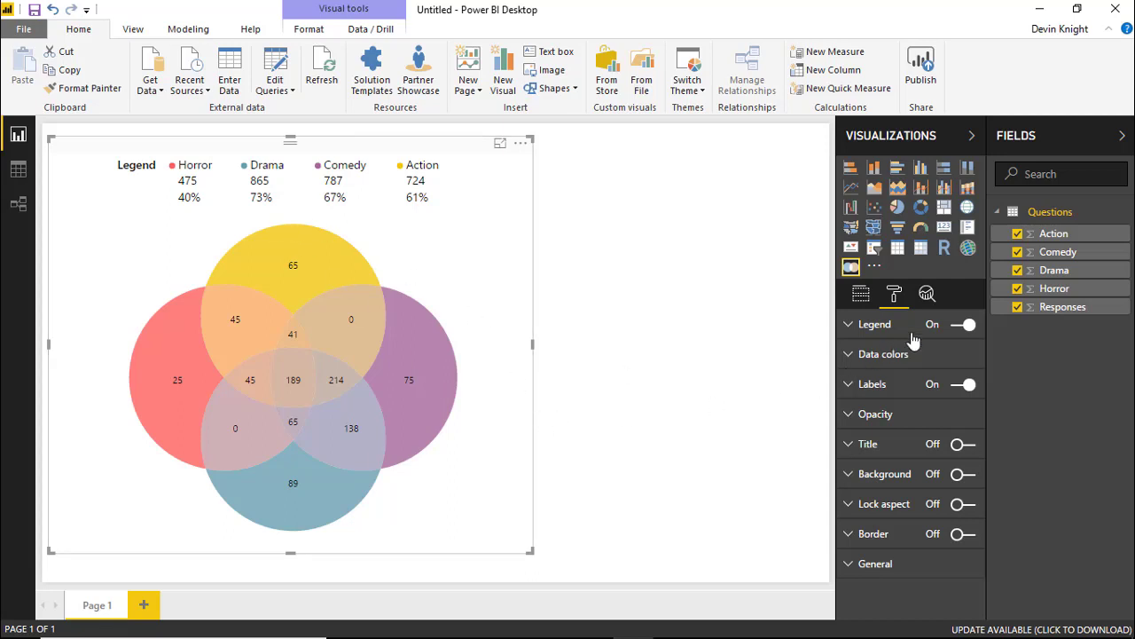
- Toggle the legend off and back on, then check Show values stays On for counts and percentages
{"action": "left_click", "coordinate": [964, 327]}
{"action": "left_click", "coordinate": [963, 328]}
{"action": "left_click", "coordinate": [875, 325]}
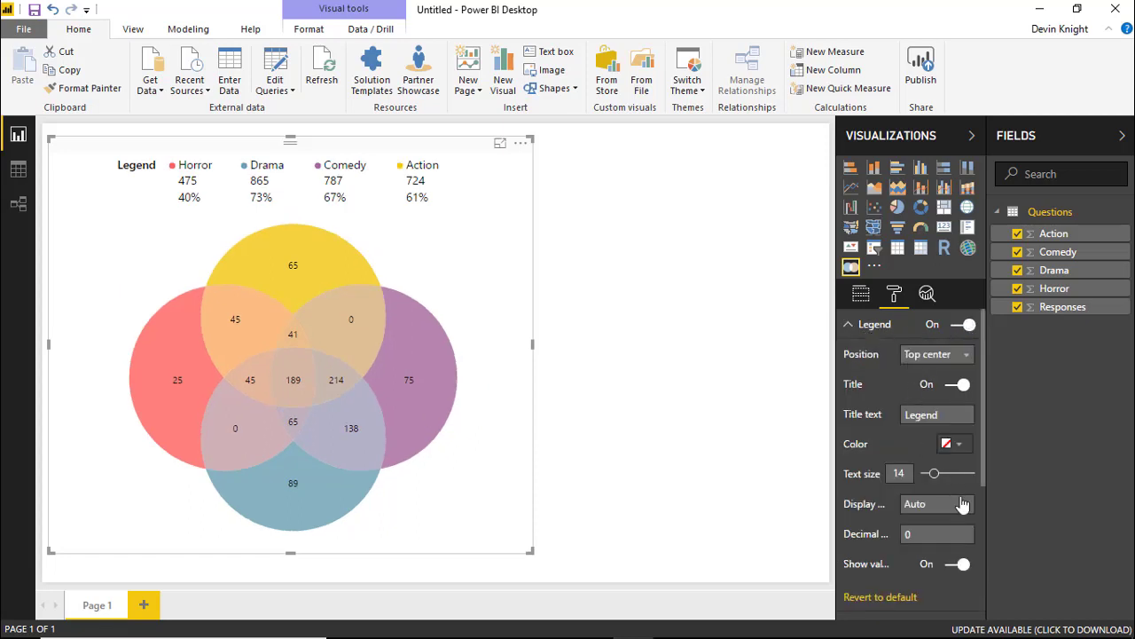
{"action": "left_click", "coordinate": [960, 564]}
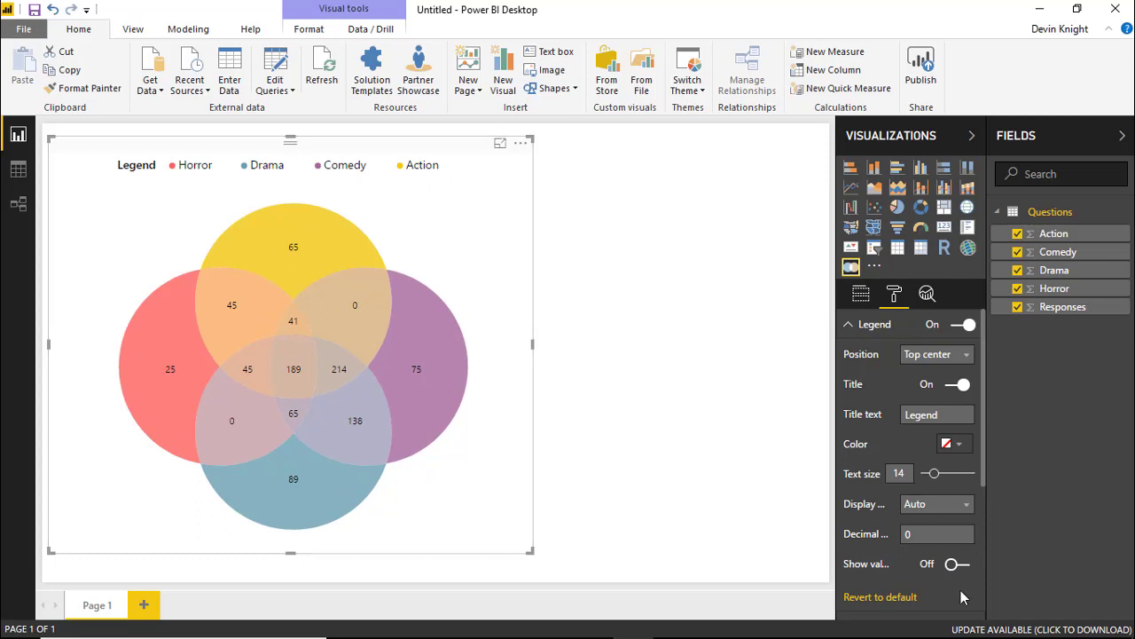
{"action": "left_click", "coordinate": [963, 566]}
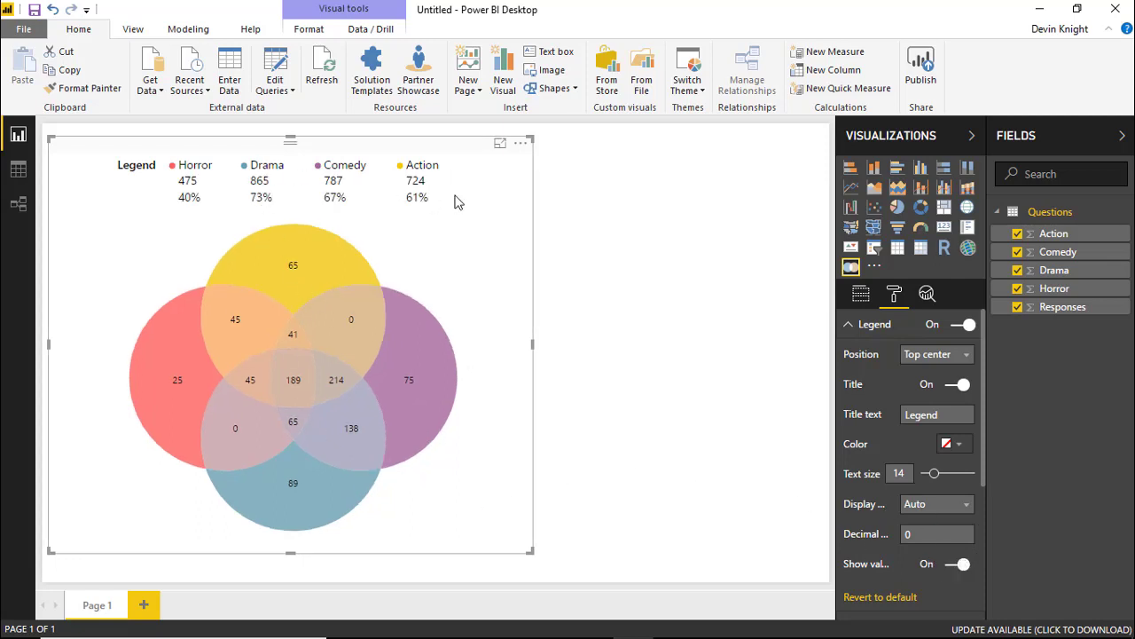